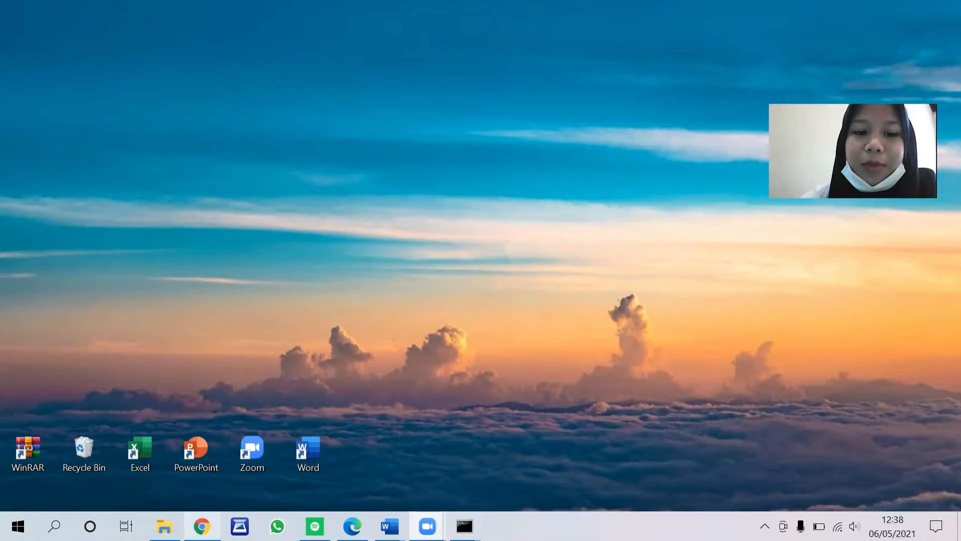
Step: Switch to Chrome and open the library login page at localhost:8089/bulian/index.php?p=login
left_click(202, 526)
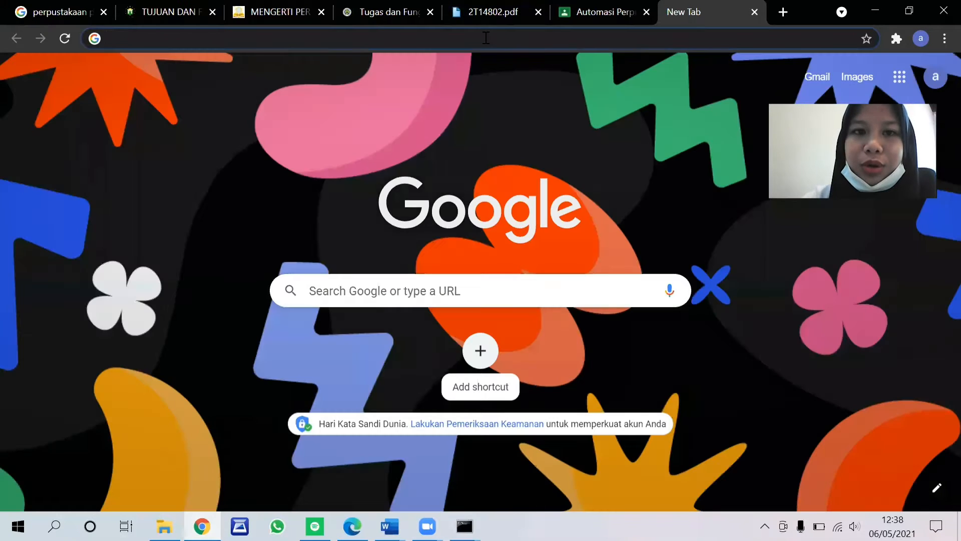
left_click(486, 38)
type("http://localhost:8089/bulian/index.php?p=login")
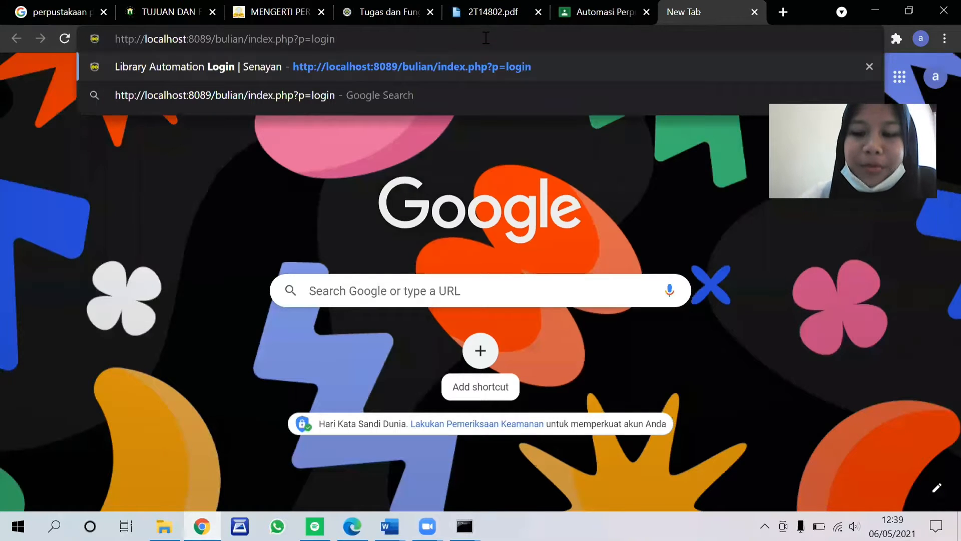
key("Return")
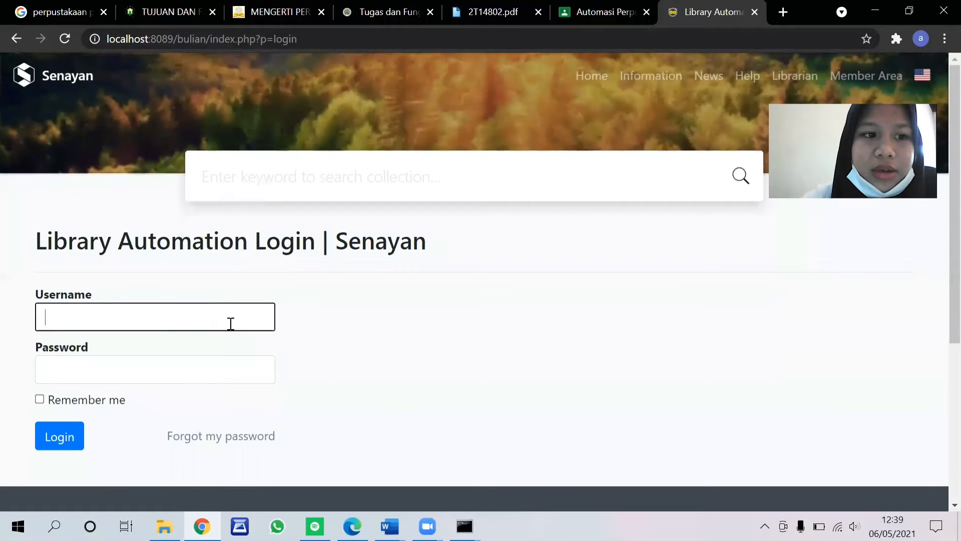
Step: Log in to the library automation system with the username admin and the account password
left_click(231, 323)
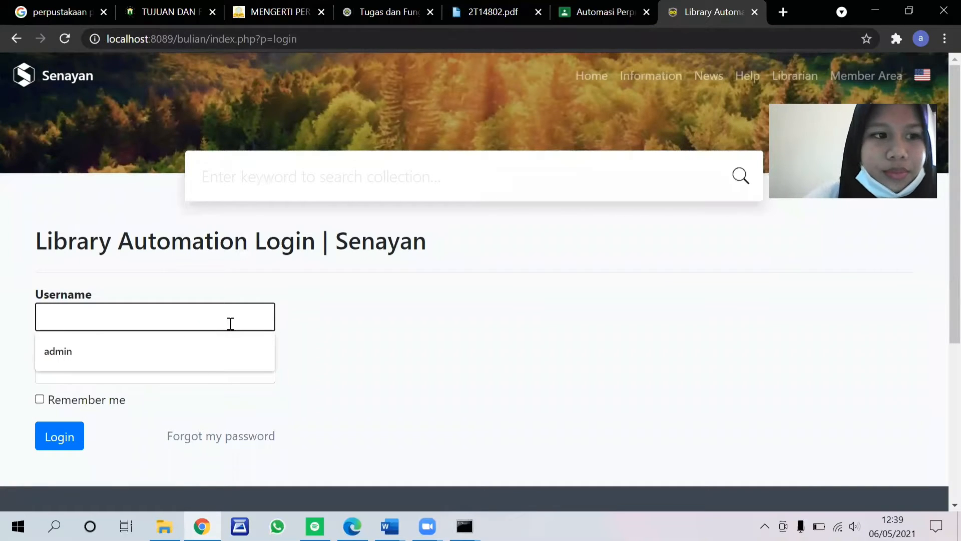
left_click(122, 350)
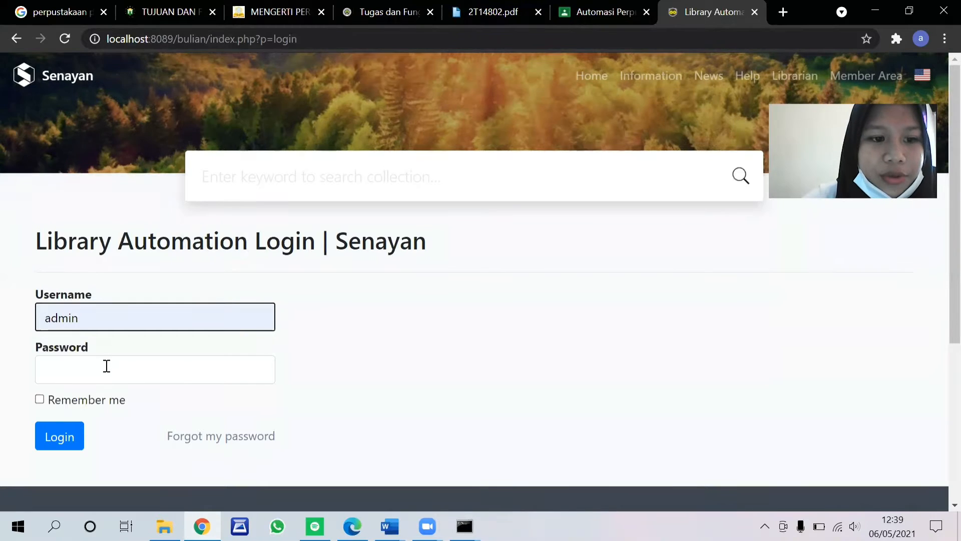
left_click(107, 366)
type("adm")
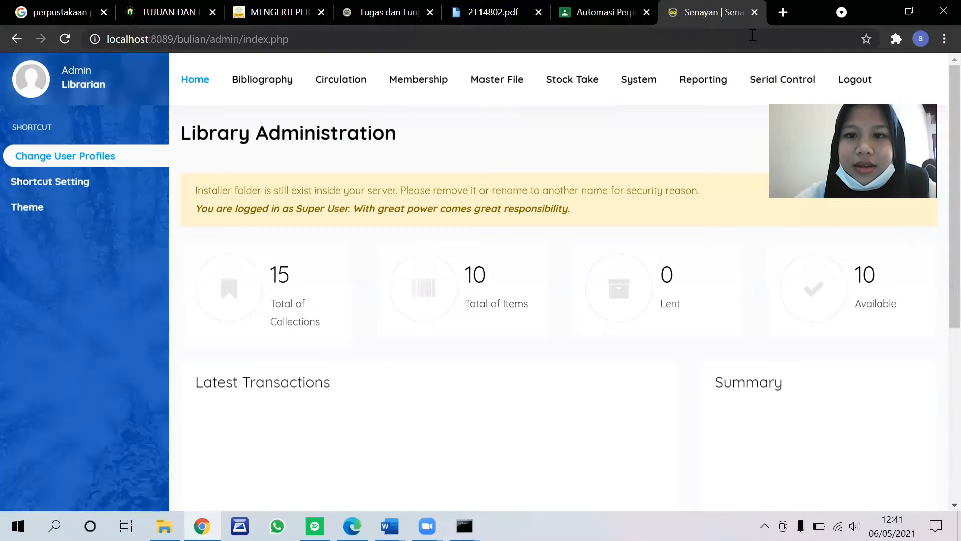
Step: Open the System Configuration page and change the library name to "alidaz library"
left_click(645, 87)
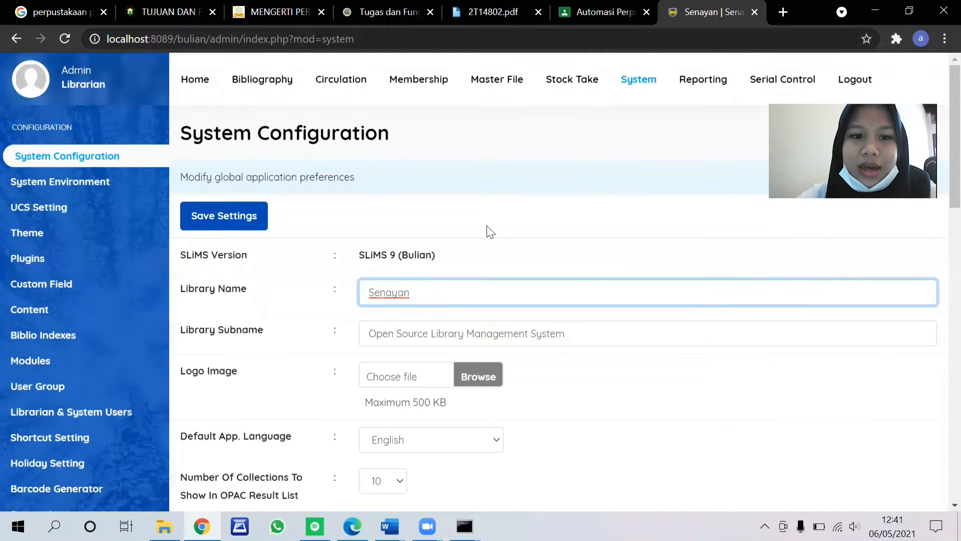
scroll(487, 231, "down", 1)
left_click_drag(429, 224, 386, 224)
key("ctrl+a")
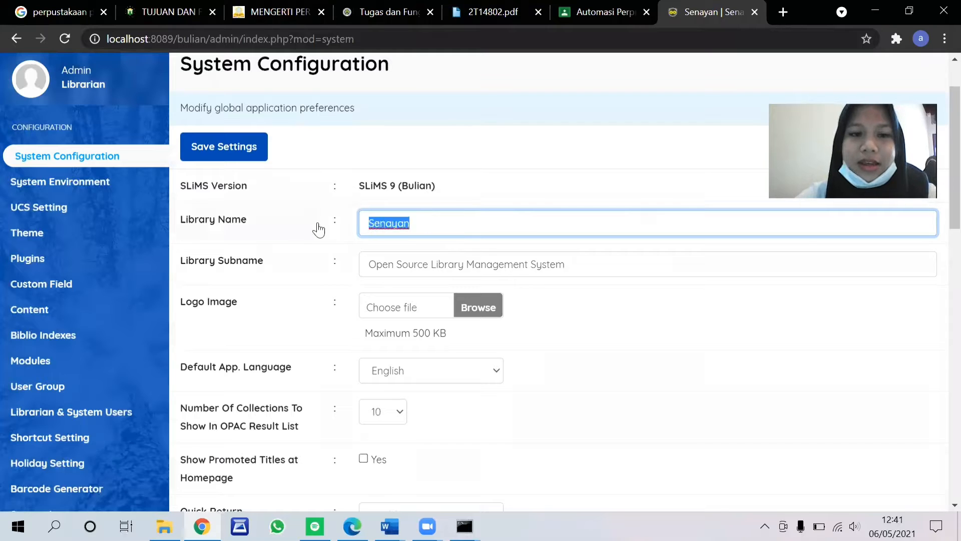
key("BackSpace")
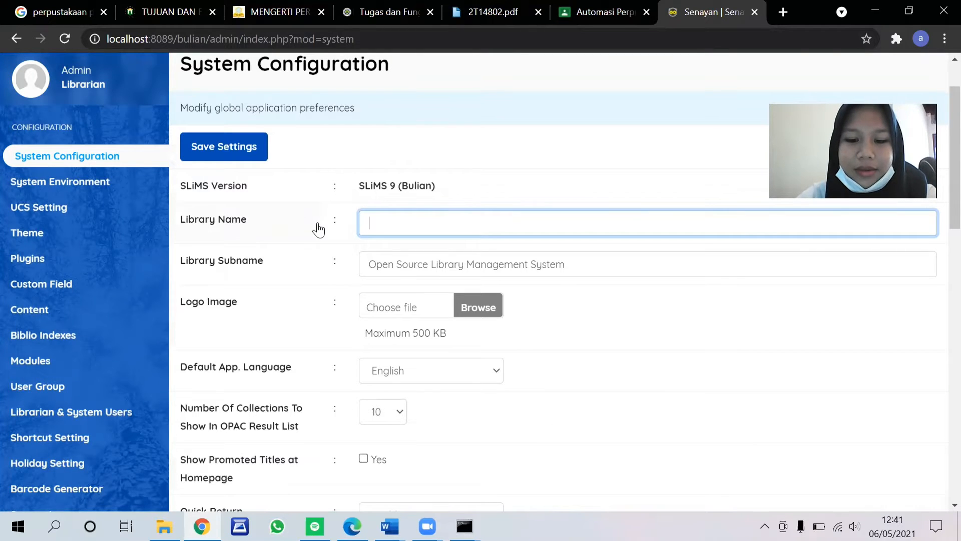
type("alidaz l")
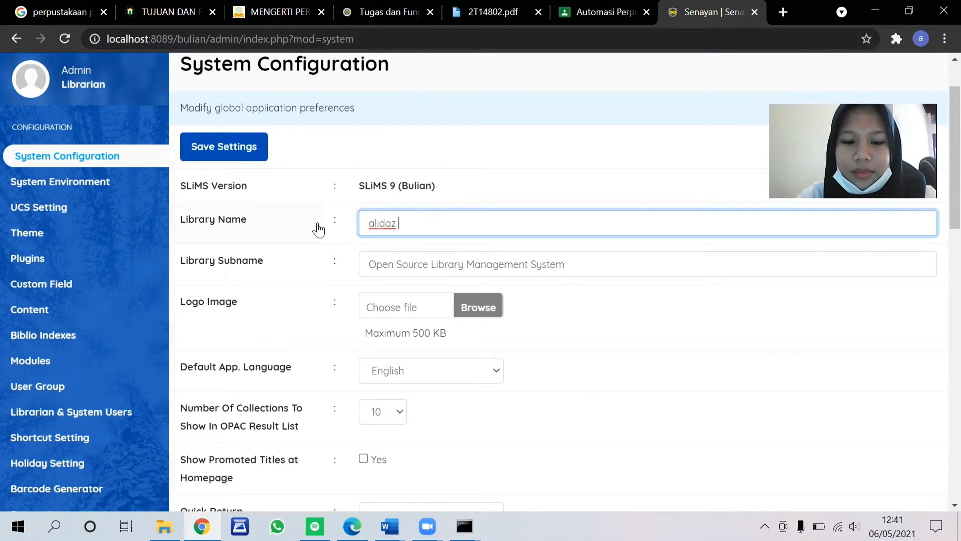
type("library")
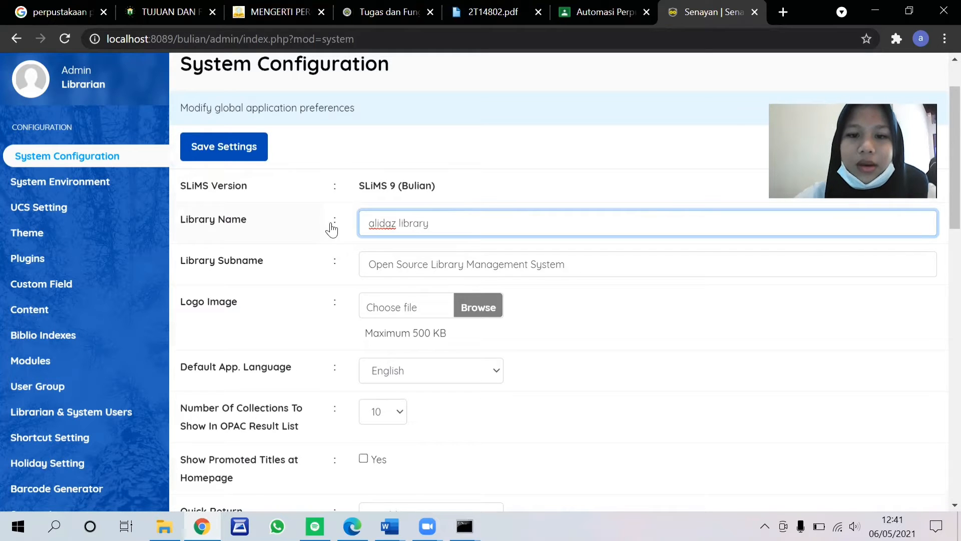
Step: Clear the Library Subname so that it is empty
left_click(567, 272)
key("ctrl+a")
key("BackSpace")
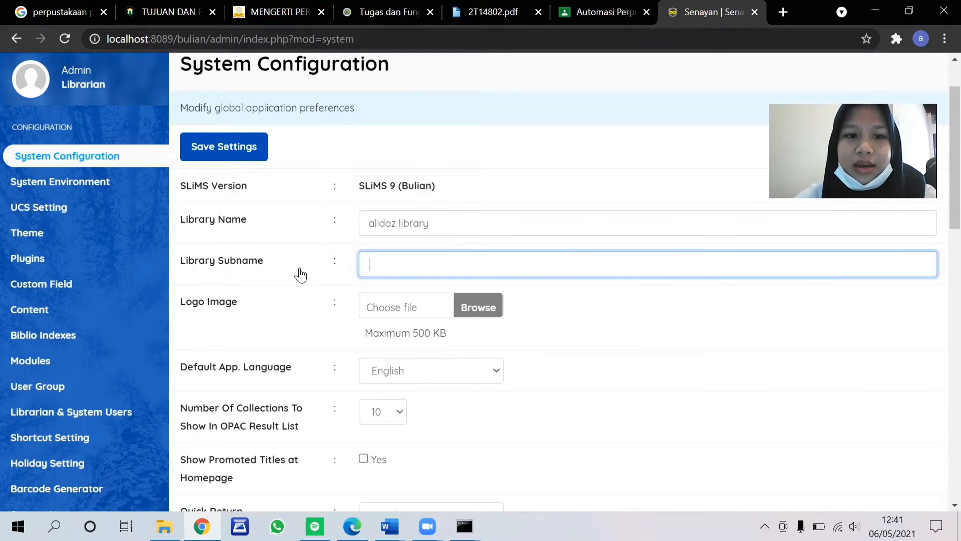
Step: Choose the image whose file name starts with 462e from the Wallpaper folder as the library's logo image
scroll(501, 281, "down", 1)
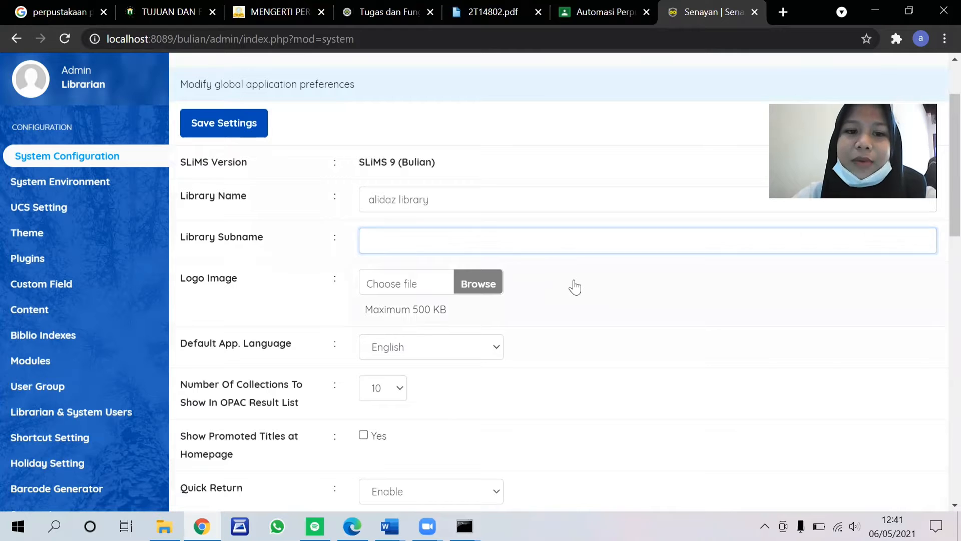
left_click(575, 287)
left_click(473, 288)
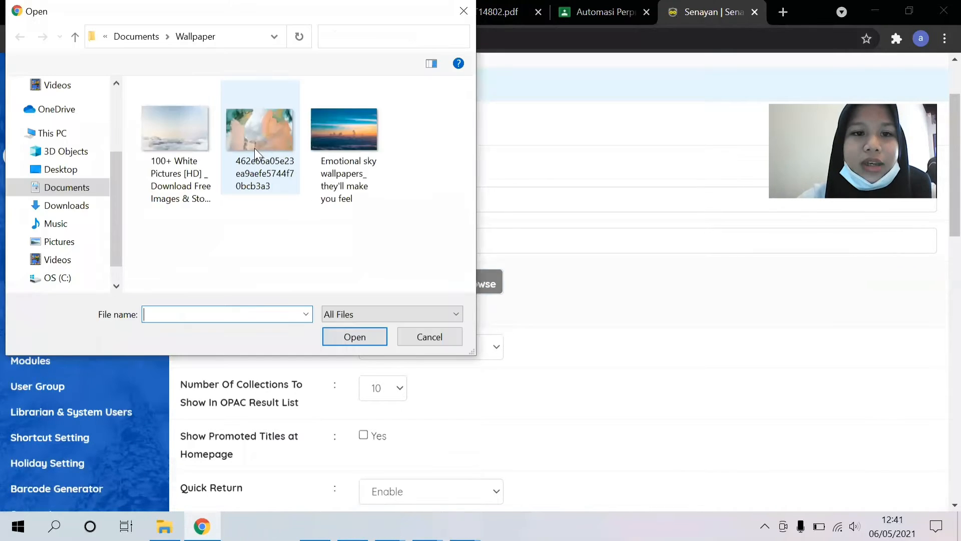
left_click(255, 148)
left_click(350, 336)
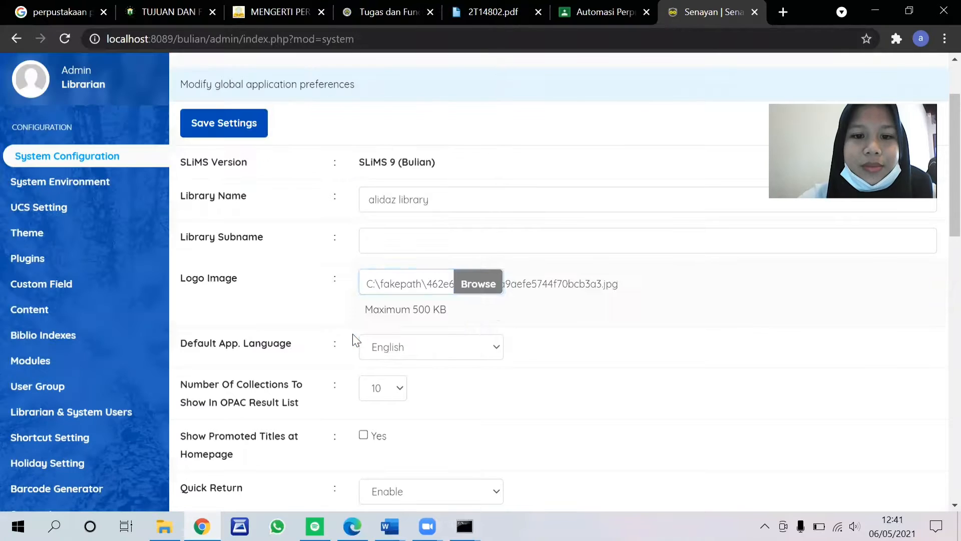
Step: Set the default application language to Indonesian
scroll(496, 310, "down", 3)
left_click(428, 218)
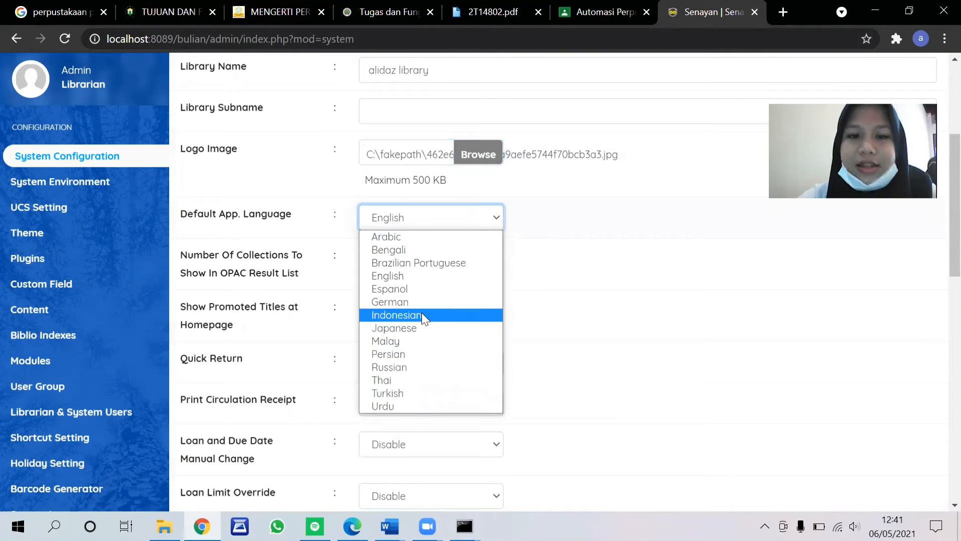
left_click(421, 314)
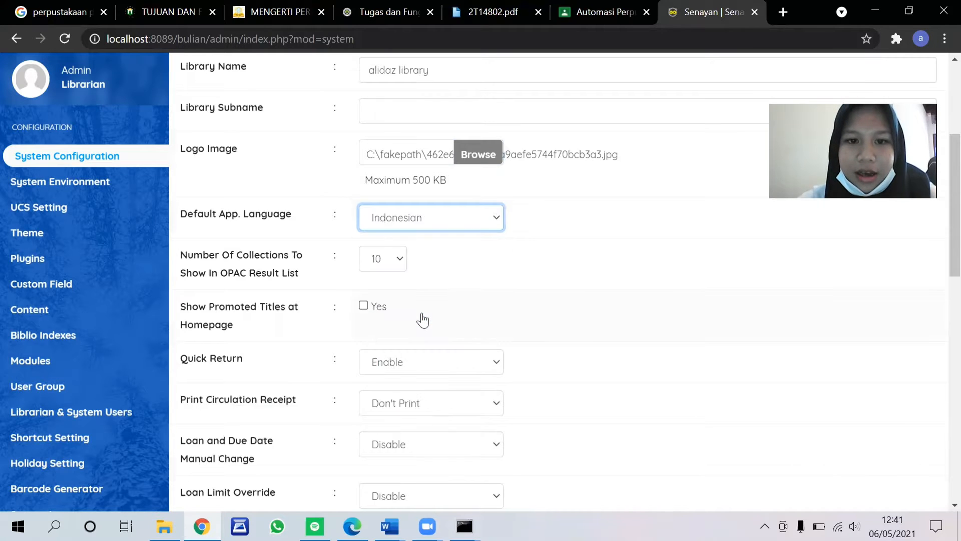
Step: Set the number of collections shown in the OPAC result list to 20 and enable promoted titles at the homepage
left_click(391, 265)
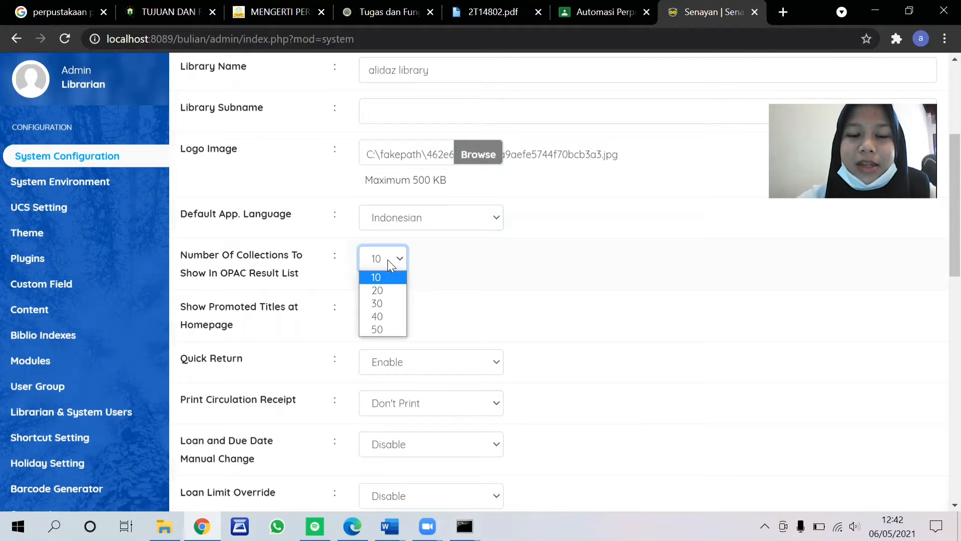
left_click(376, 291)
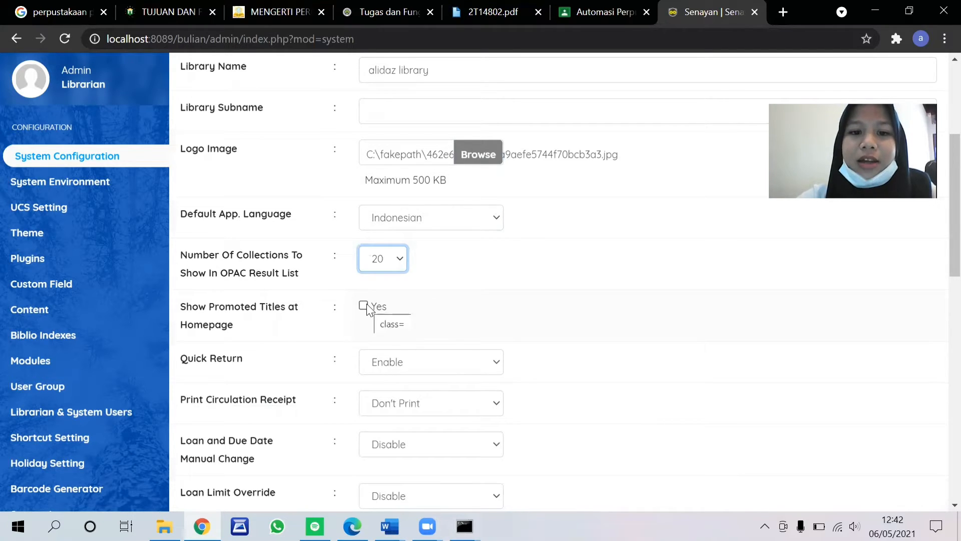
left_click(364, 306)
scroll(421, 319, "down", 2)
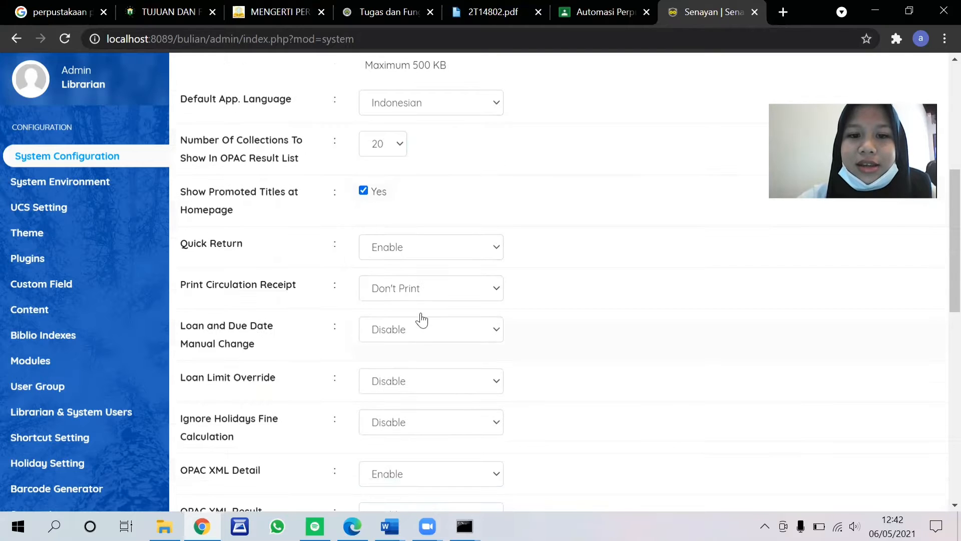
Step: Check the available options for Quick Return and go on to the Print Circulation Receipt setting
scroll(299, 292, "down", 2)
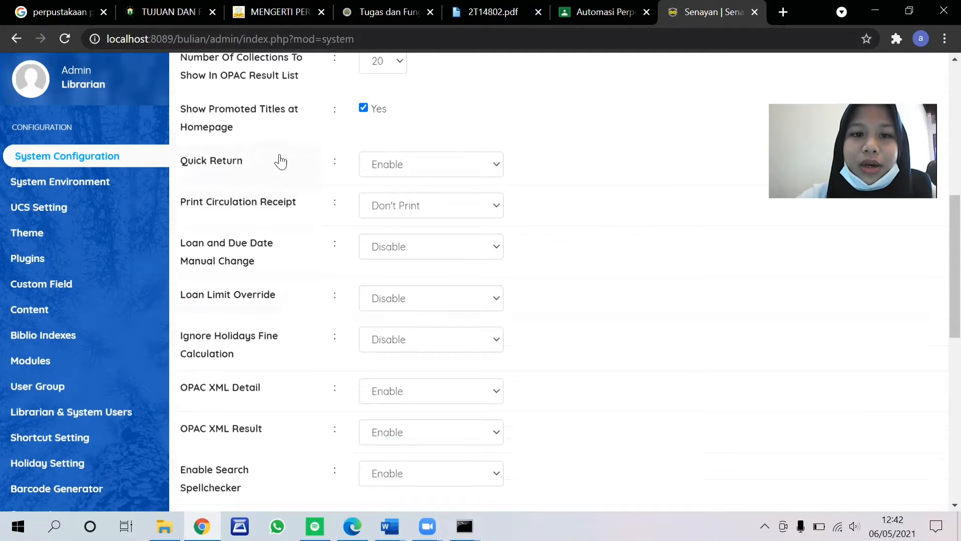
left_click(386, 166)
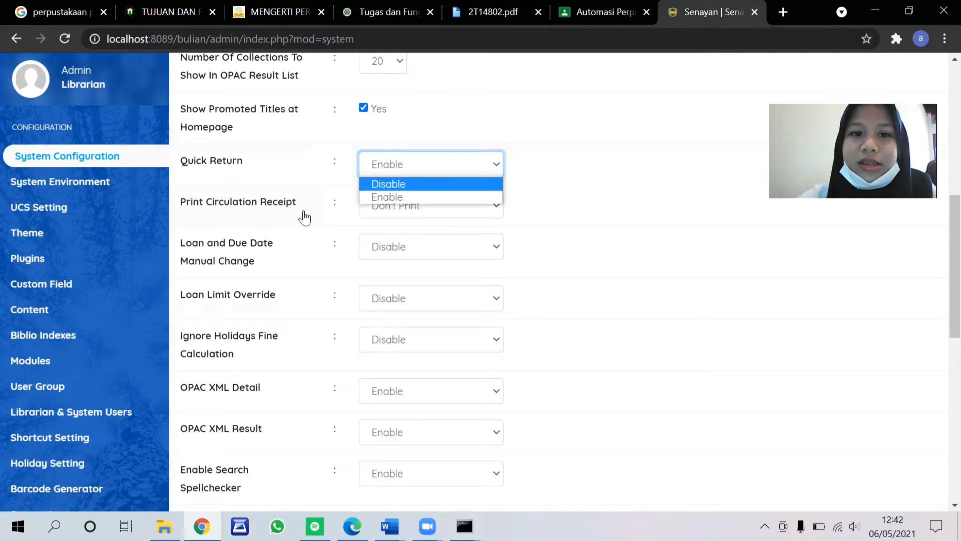
left_click(420, 208)
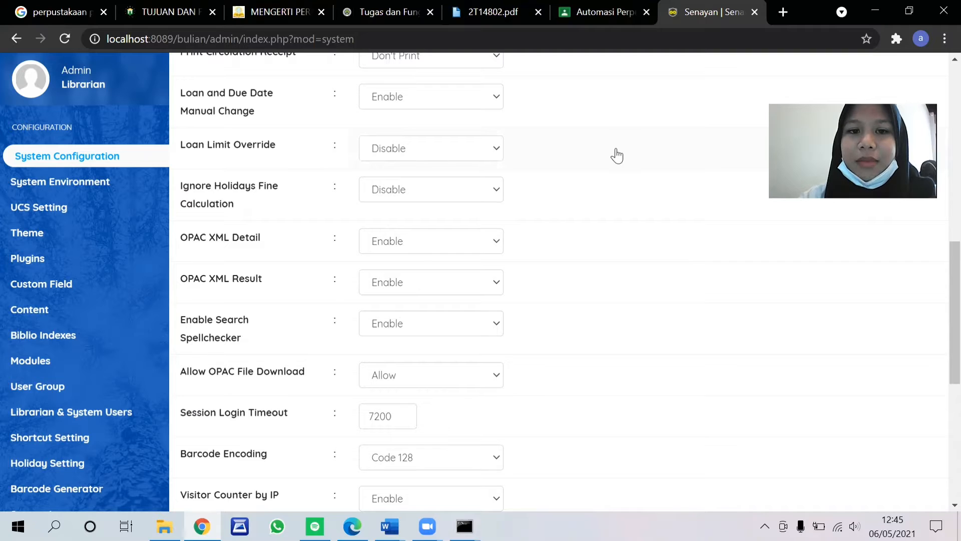
Step: Set Loan Limit Override to Disable
left_click(483, 151)
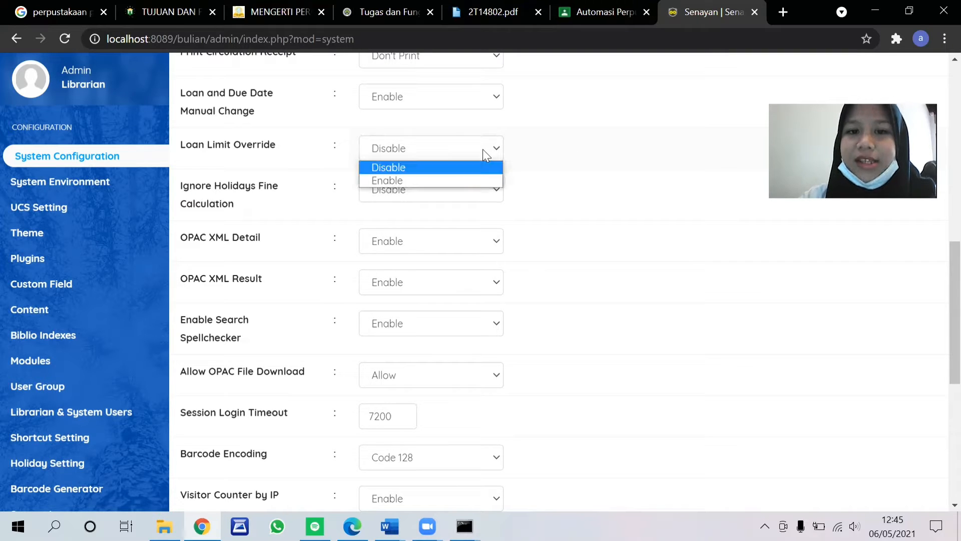
left_click(444, 170)
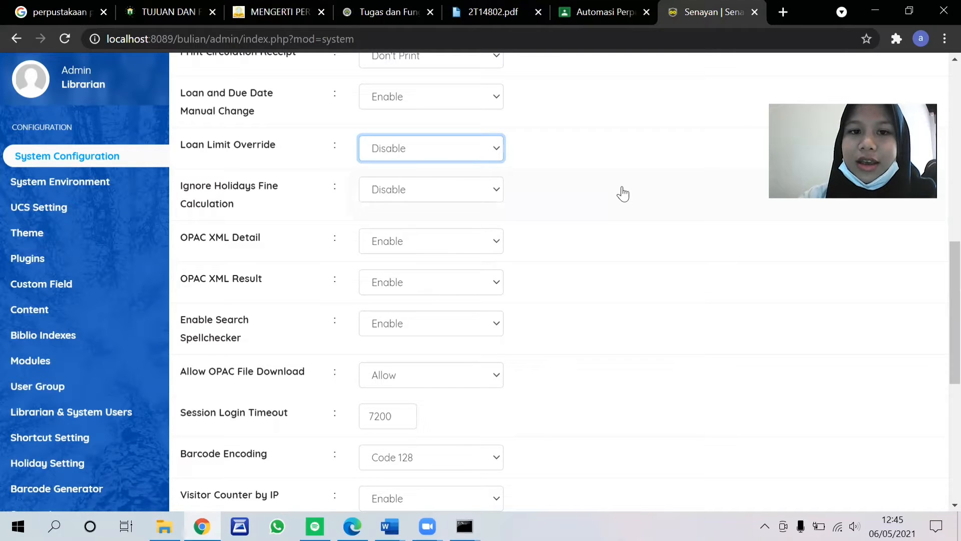
scroll(584, 231, "down", 2)
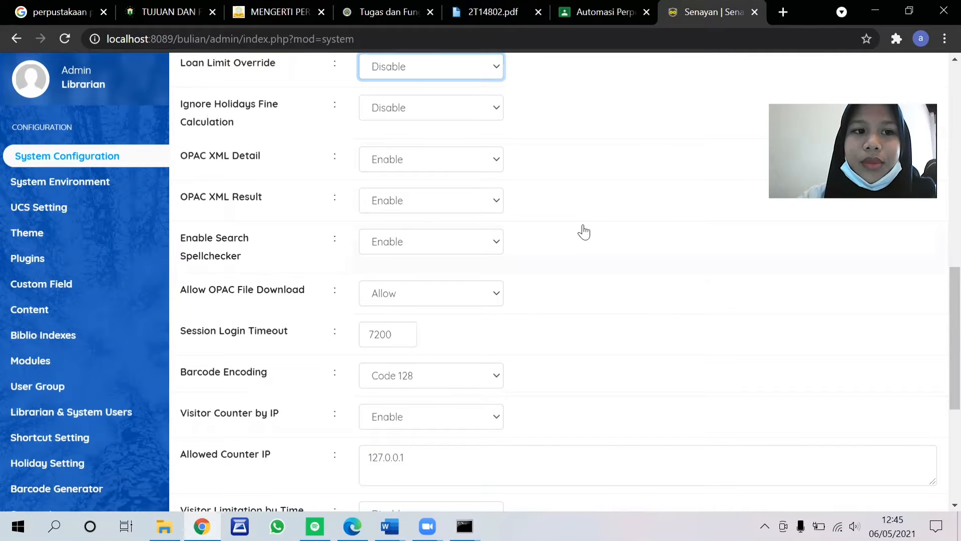
Step: Check the available options for Ignore Holidays Fine Calculation
scroll(526, 211, "up", 2)
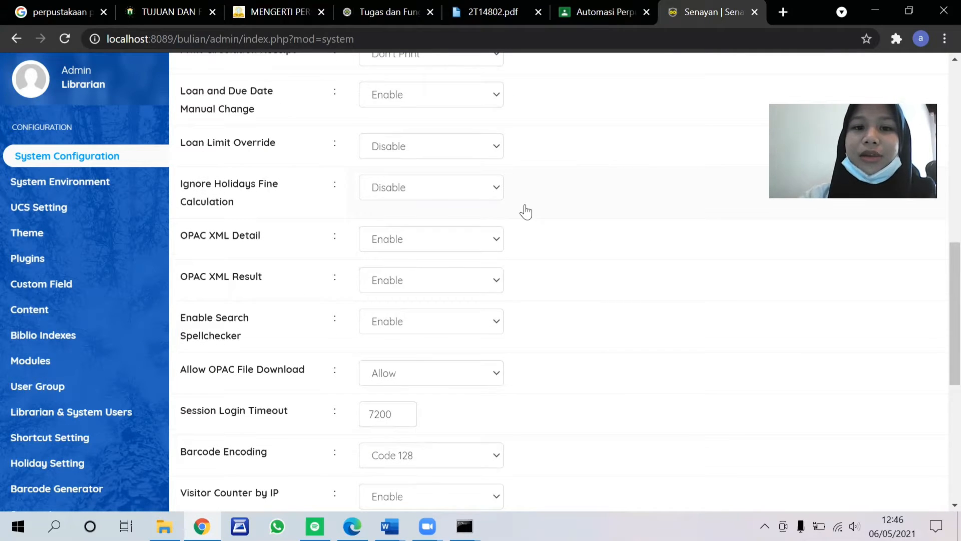
left_click(475, 194)
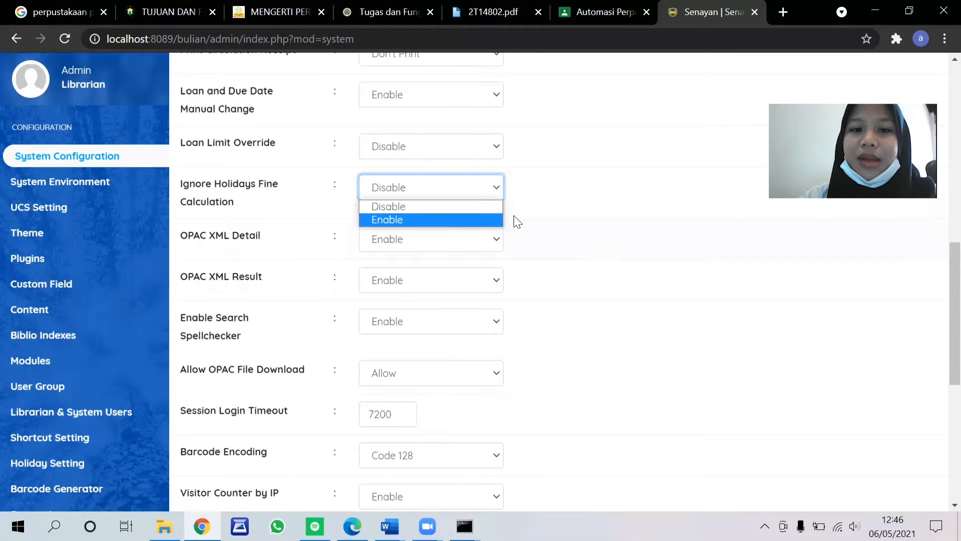
left_click(574, 222)
scroll(574, 221, "down", 2)
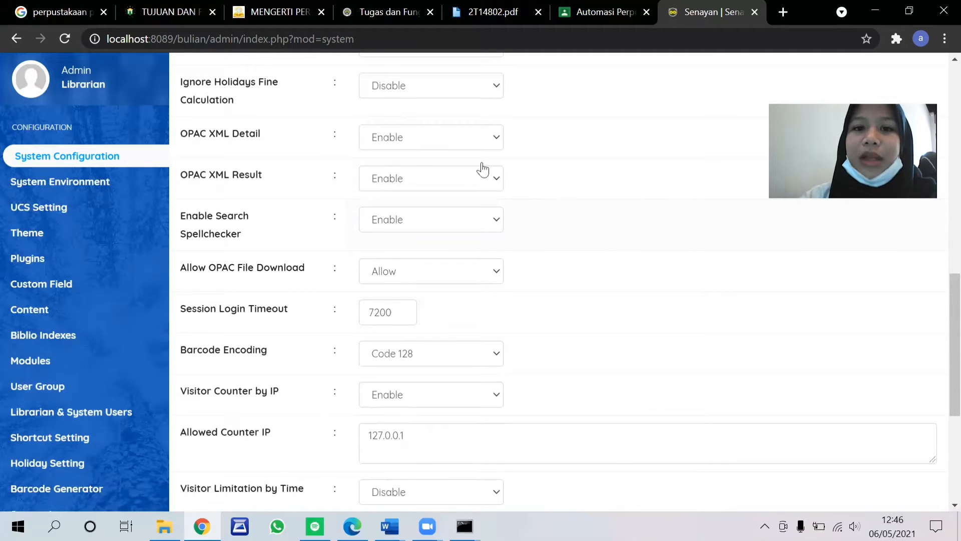
Step: Set the search spellchecker to Enable and OPAC file download to Allow
scroll(468, 175, "down", 1)
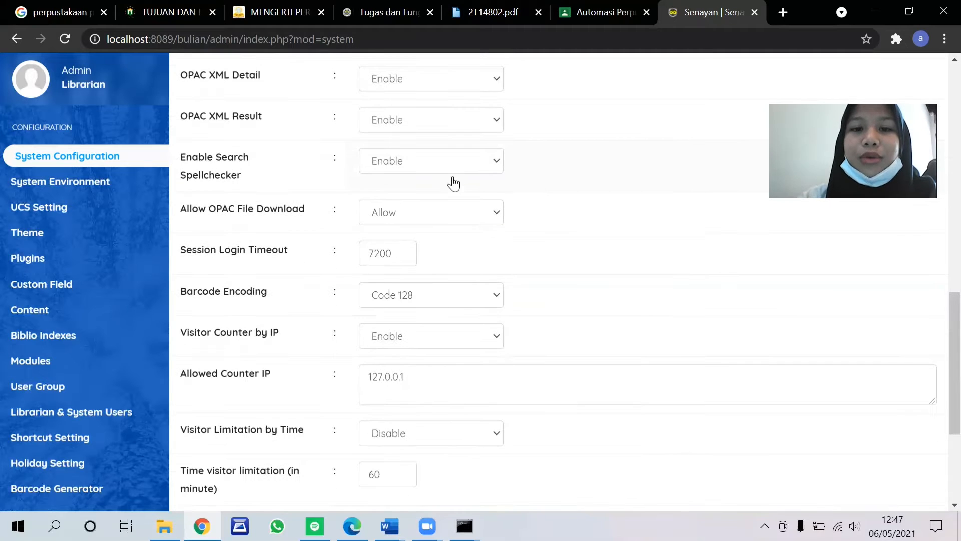
left_click(421, 162)
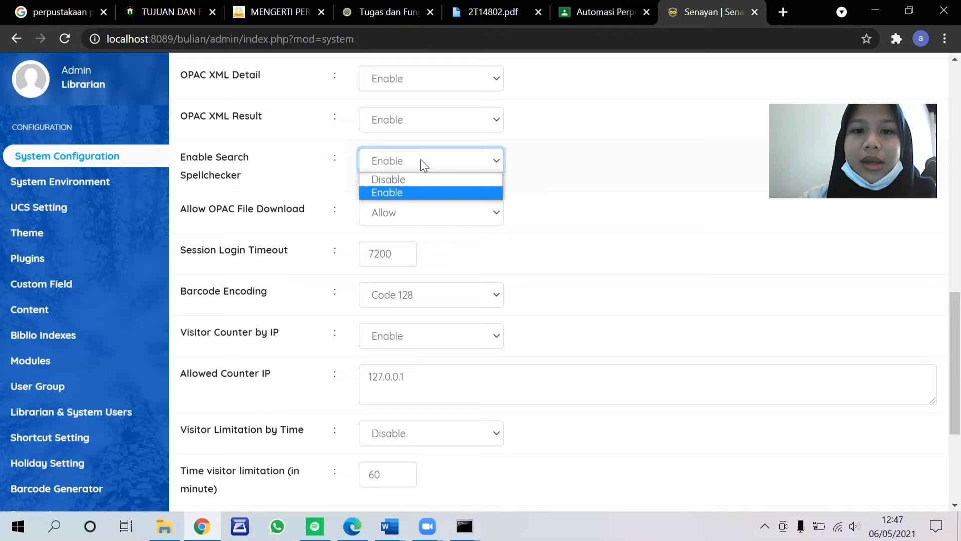
left_click(418, 193)
scroll(420, 199, "down", 1)
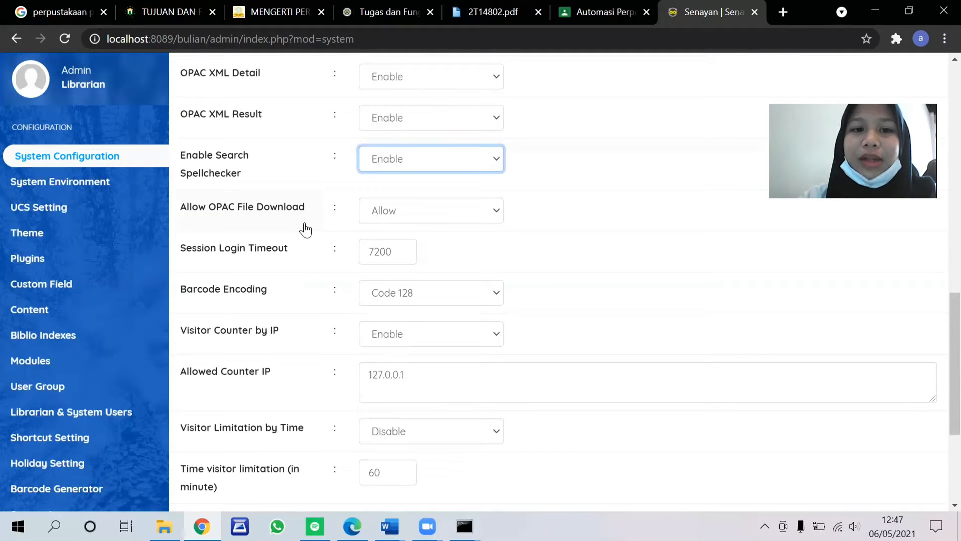
left_click(420, 210)
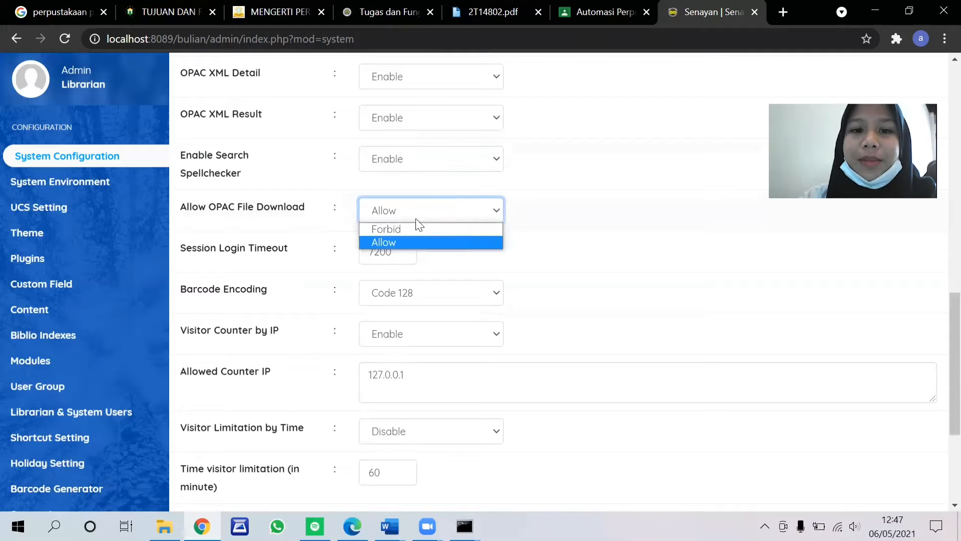
left_click(399, 242)
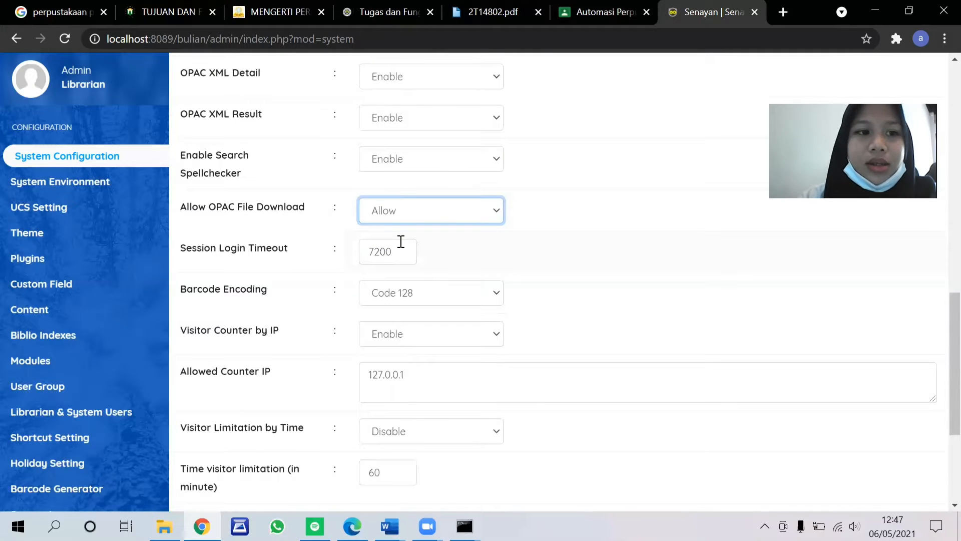
scroll(282, 177, "down", 2)
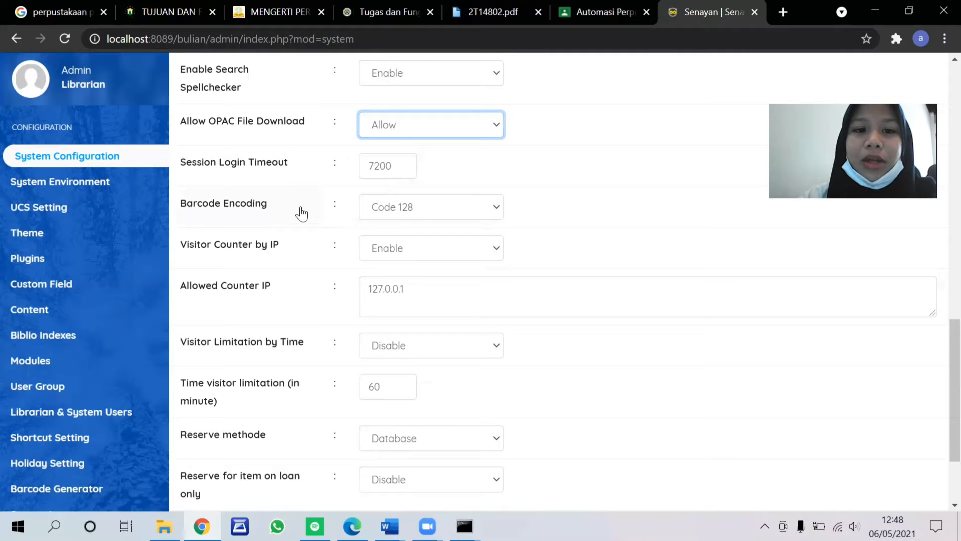
Step: Set Barcode Encoding to Code 128 and Visitor Limitation by Time to Disable
left_click(434, 207)
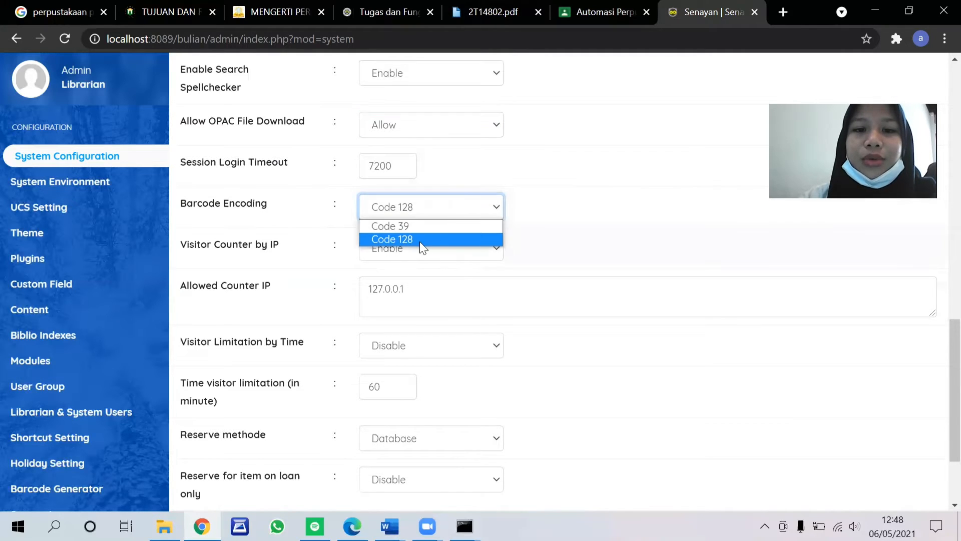
left_click(419, 240)
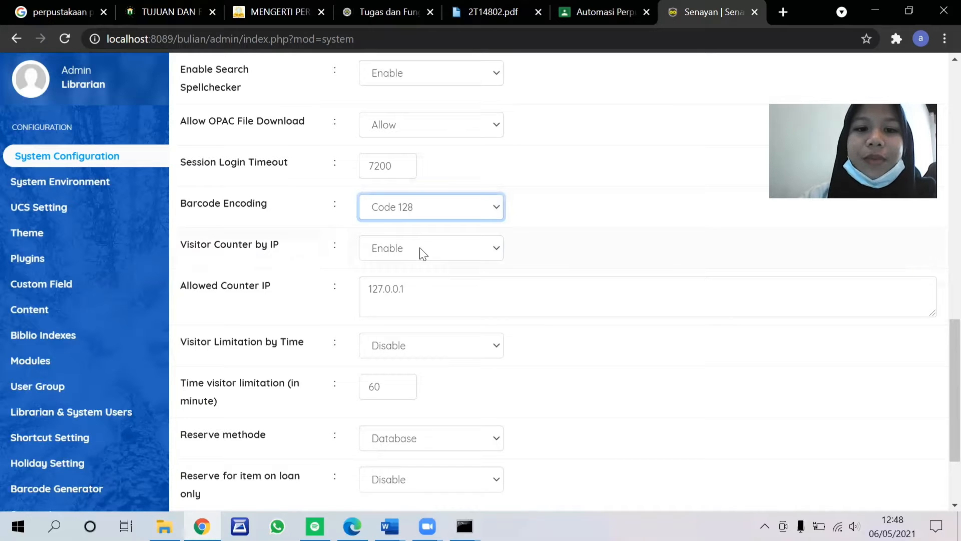
scroll(302, 246, "down", 1)
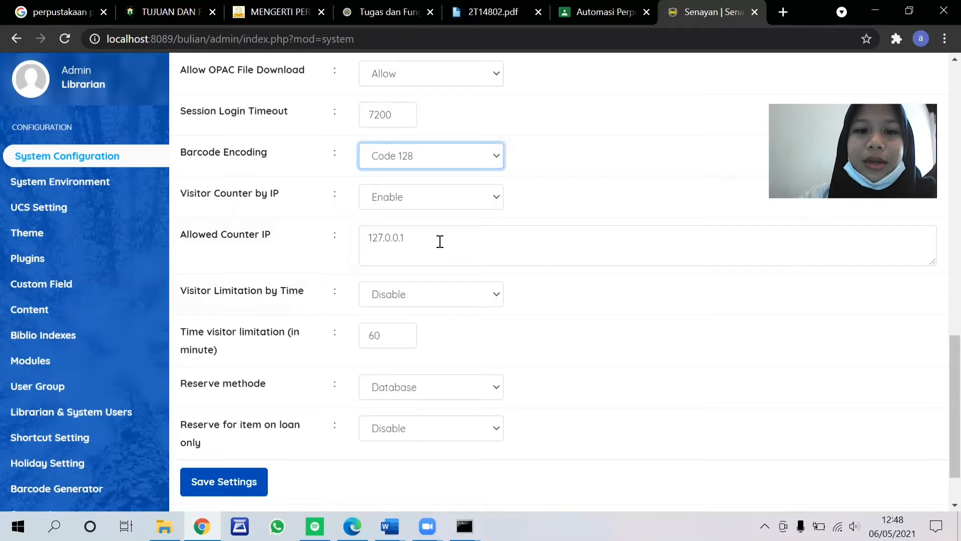
scroll(440, 243, "down", 1)
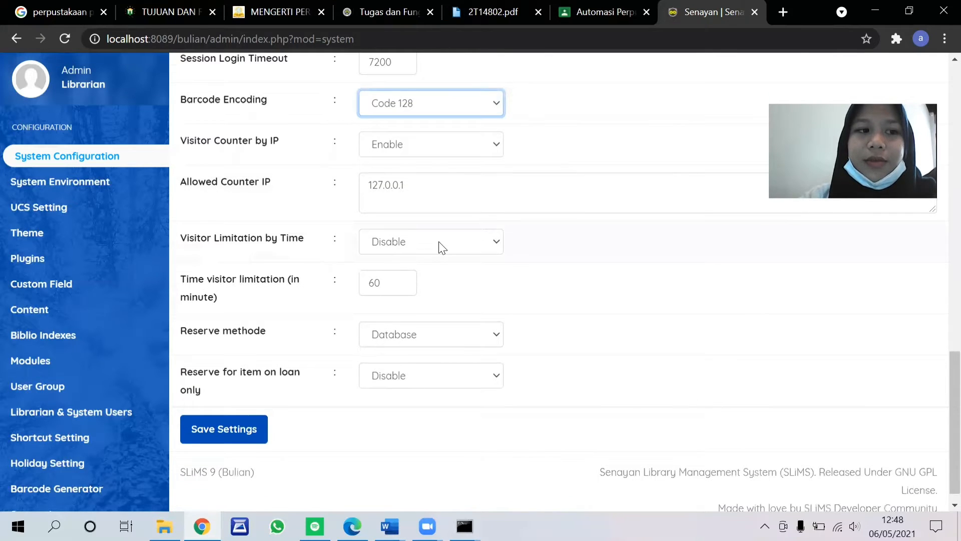
scroll(441, 247, "down", 1)
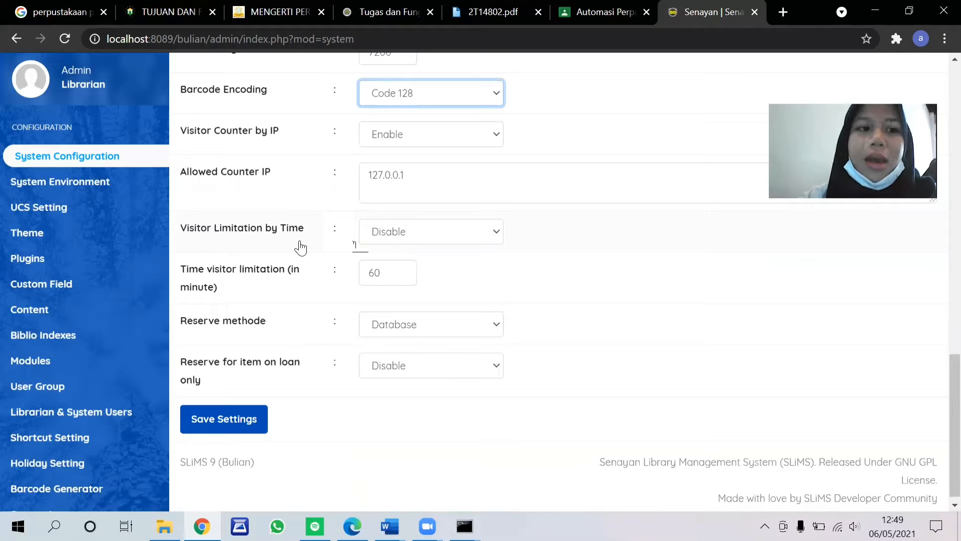
left_click(391, 230)
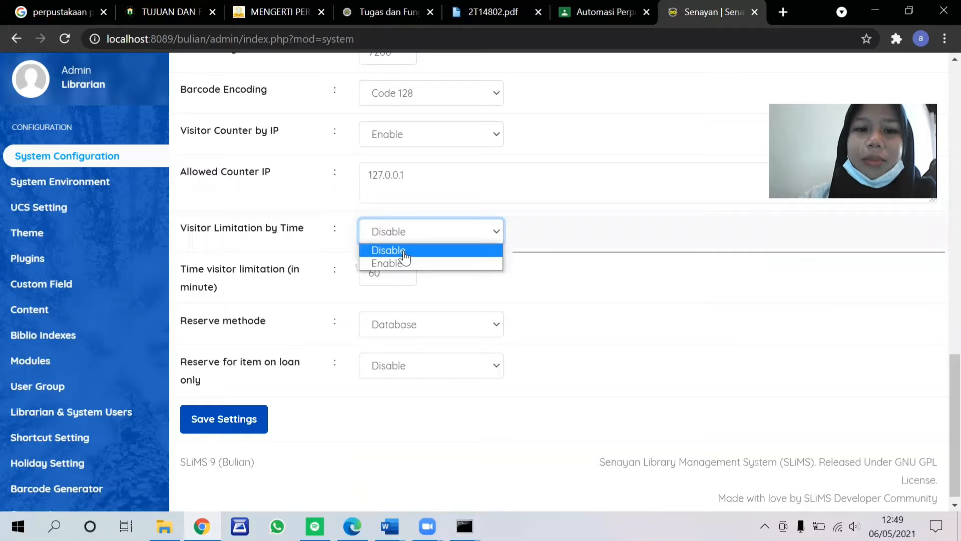
left_click(404, 252)
Step: Check the visitor time limit field and save the global settings on the System Configuration page
scroll(447, 272, "down", 1)
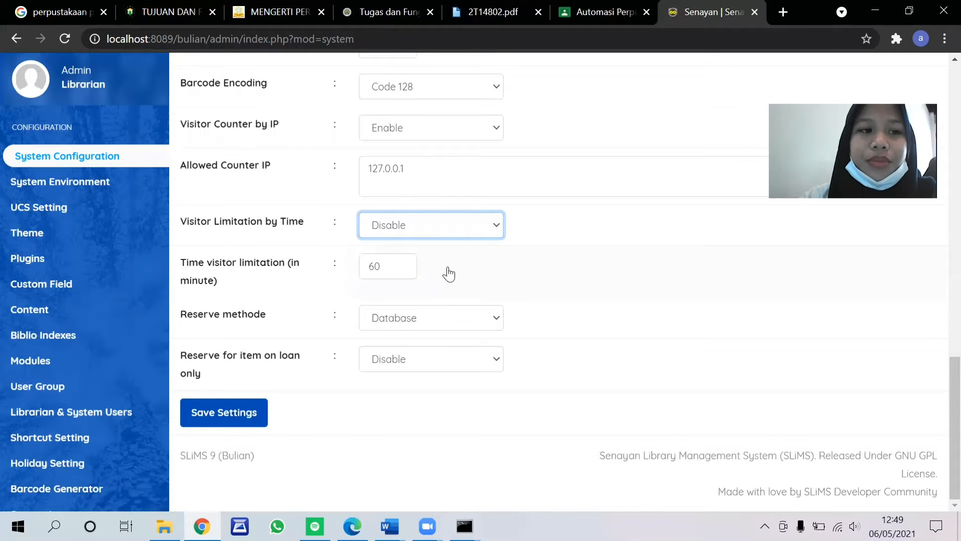
left_click(406, 270)
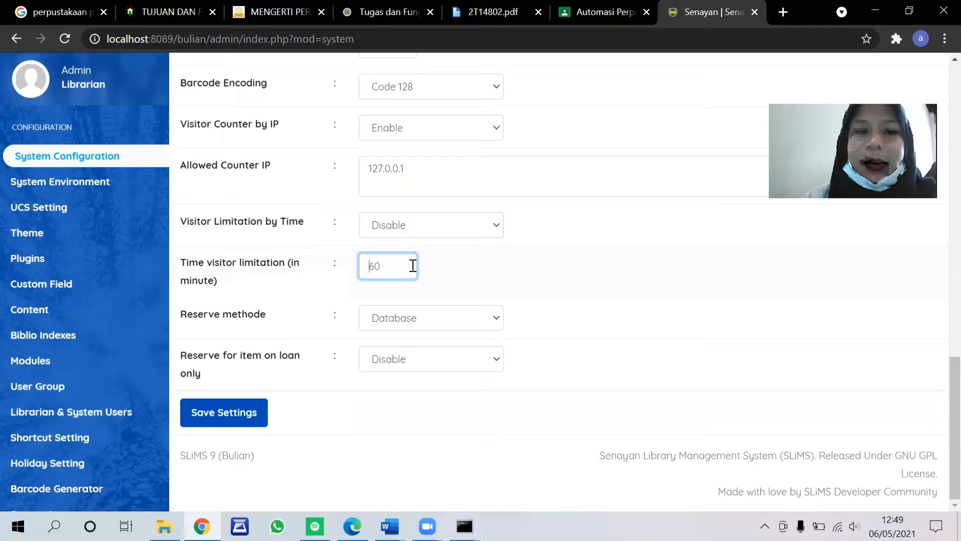
left_click(451, 274)
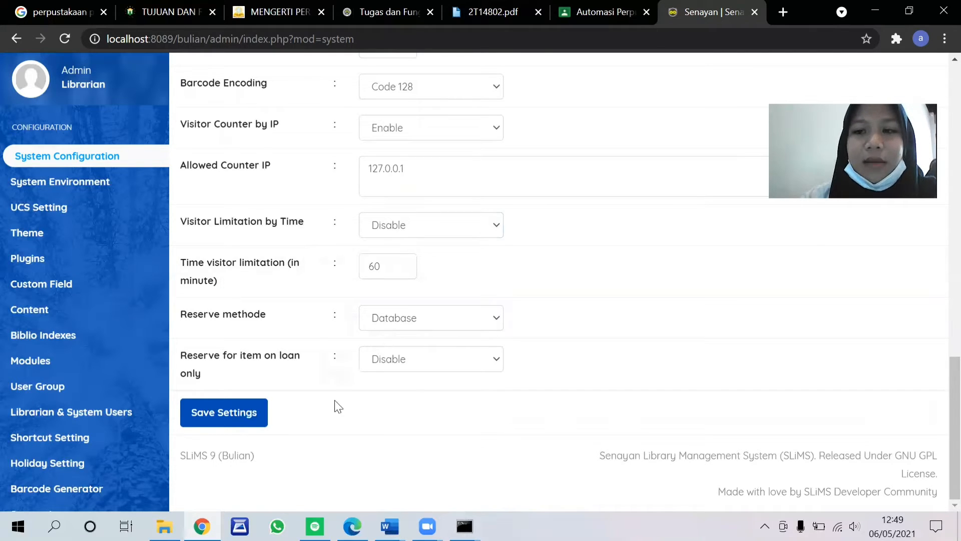
left_click(249, 413)
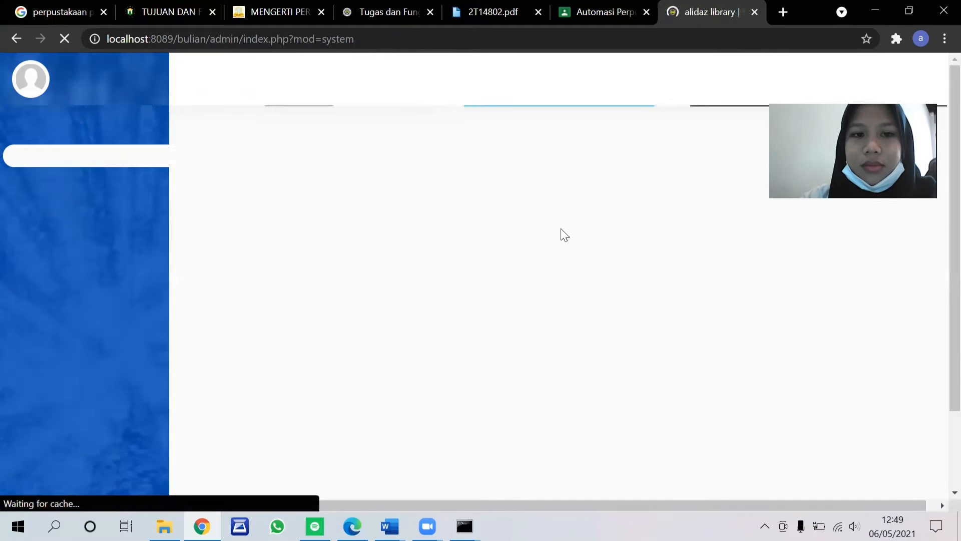
Step: Review the saved Pengaturan Sistem settings, then open and view the Pengaturan UCS page
scroll(574, 187, "down", 8)
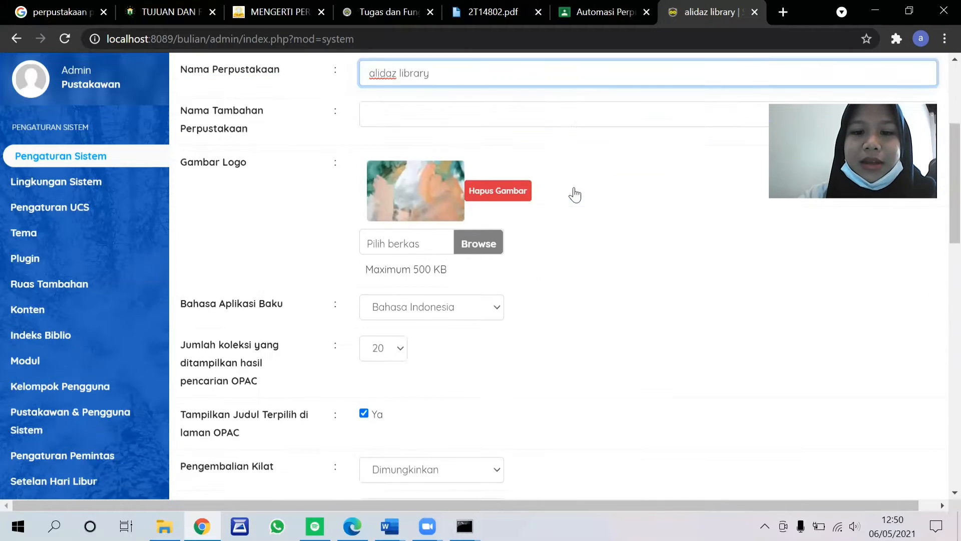
scroll(575, 195, "down", 12)
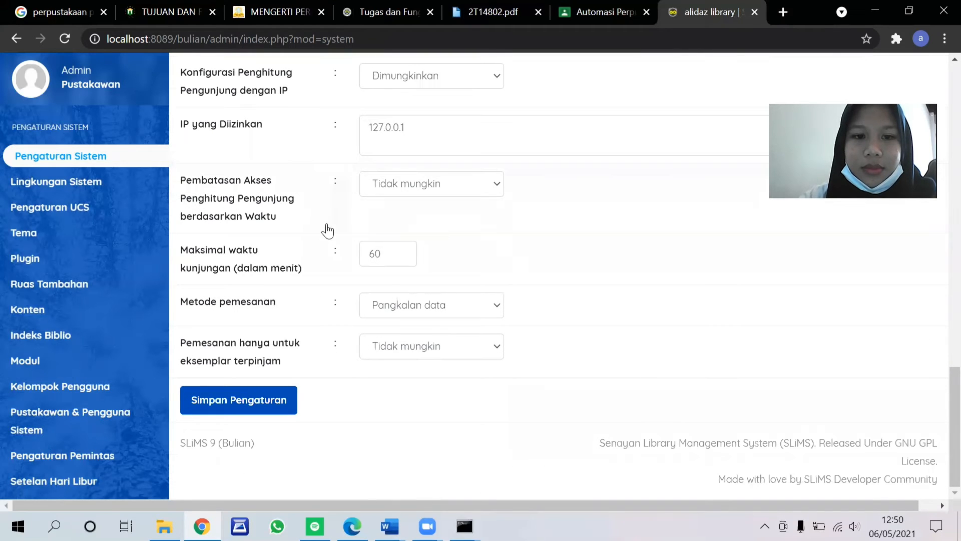
scroll(325, 230, "up", 20)
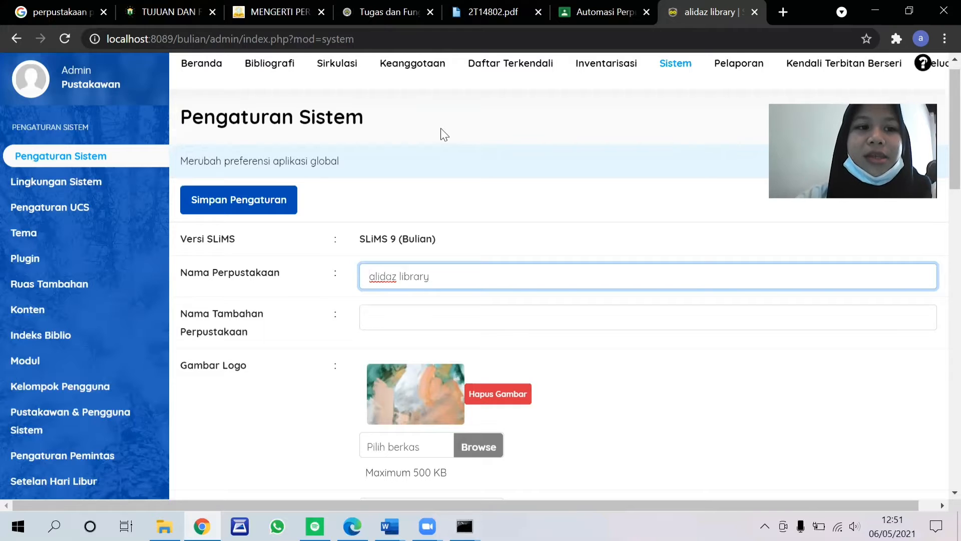
left_click(70, 210)
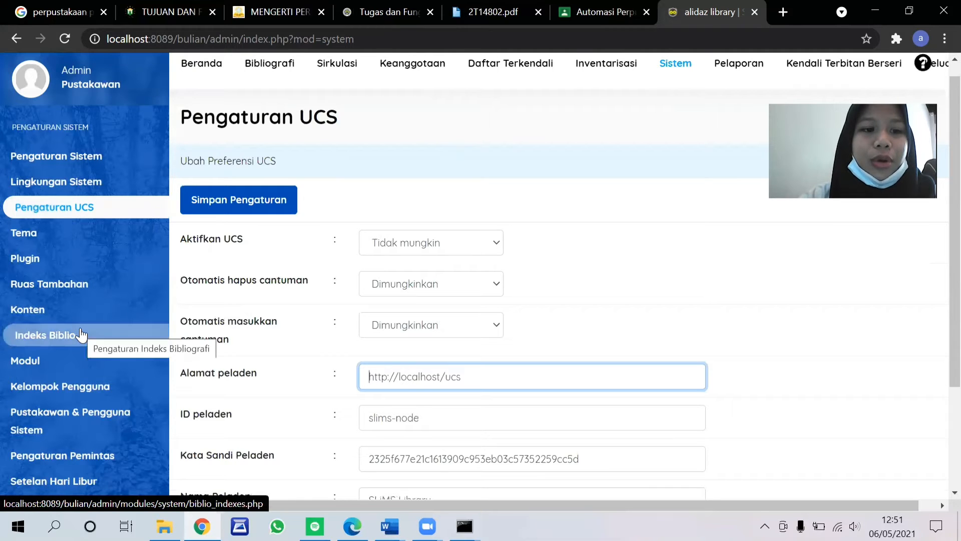
scroll(80, 331, "down", 2)
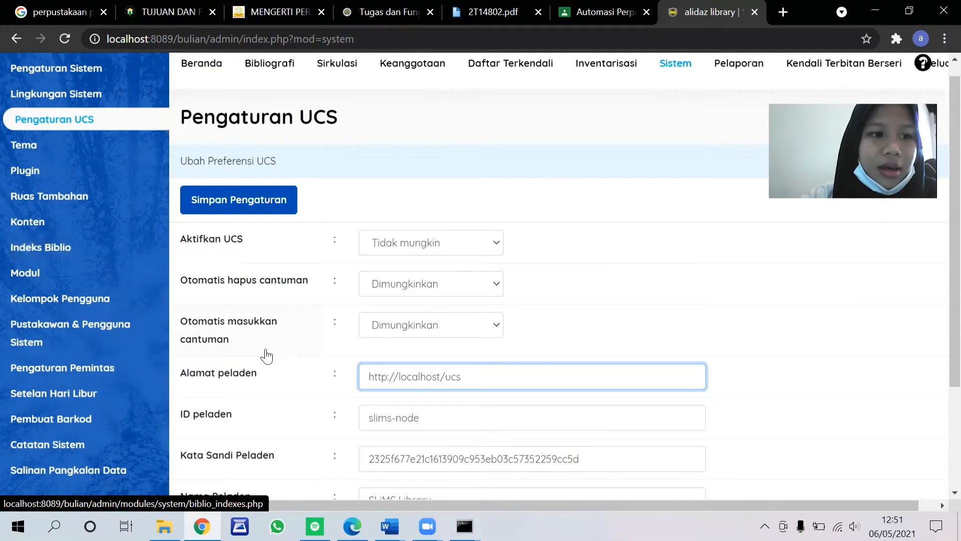
Step: Open the Lisensi SLiMS record in Konten, read through its description and unlock the record for editing
left_click(49, 232)
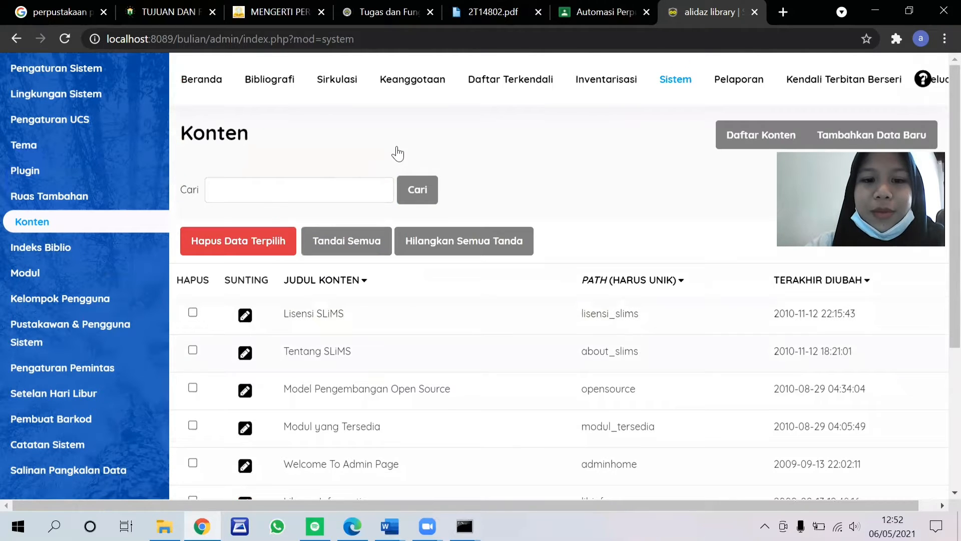
scroll(398, 154, "down", 3)
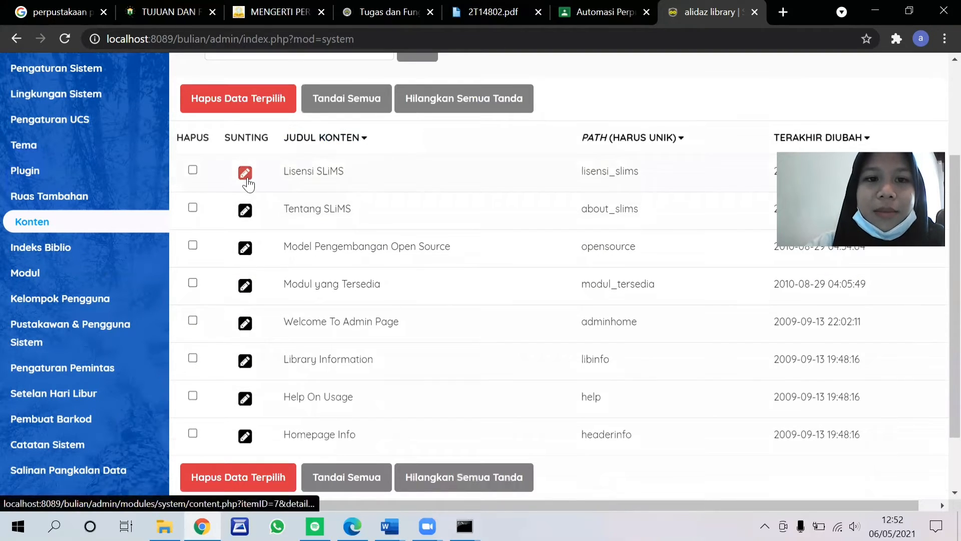
left_click(244, 173)
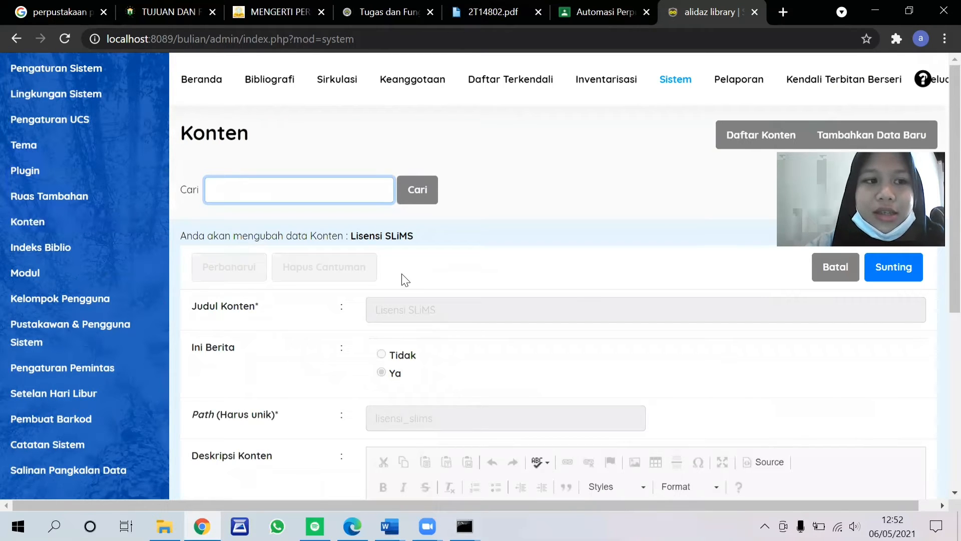
scroll(406, 281, "down", 3)
scroll(402, 280, "down", 4)
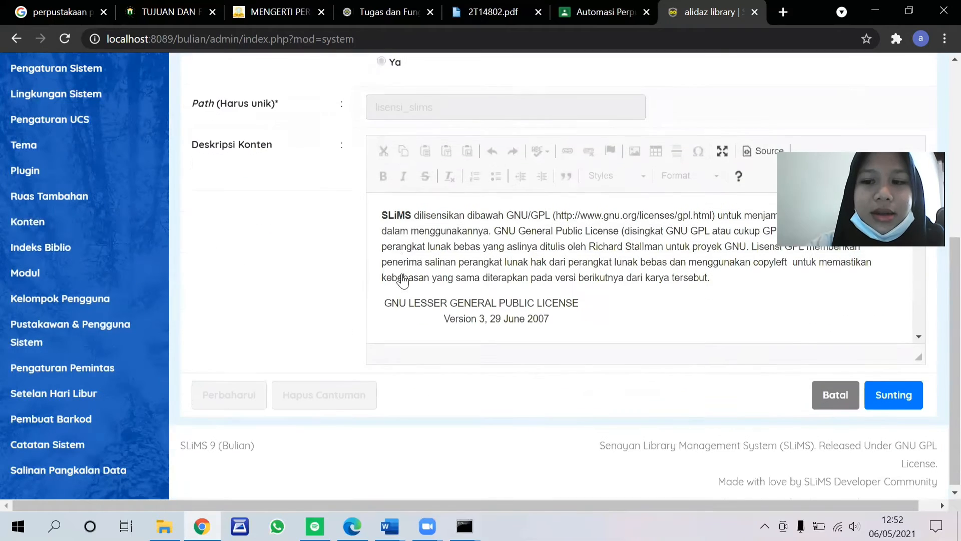
scroll(399, 276, "down", 2)
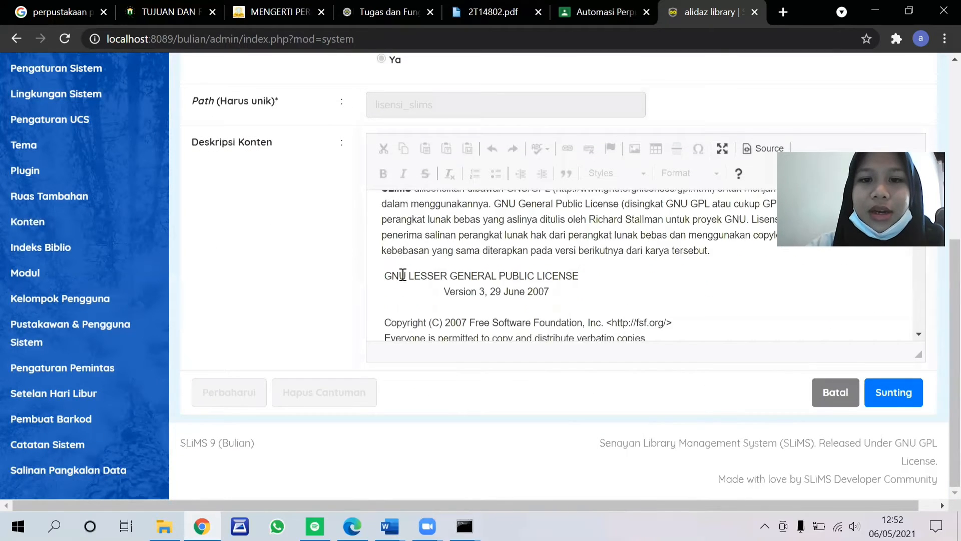
left_click(878, 399)
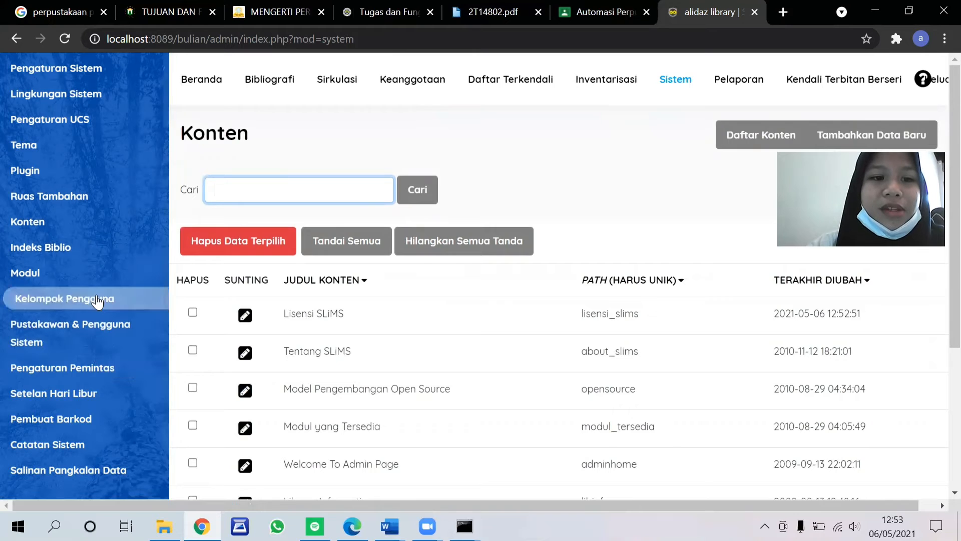
Step: Start a new group in Kelompok Pengguna and name it umum
left_click(97, 299)
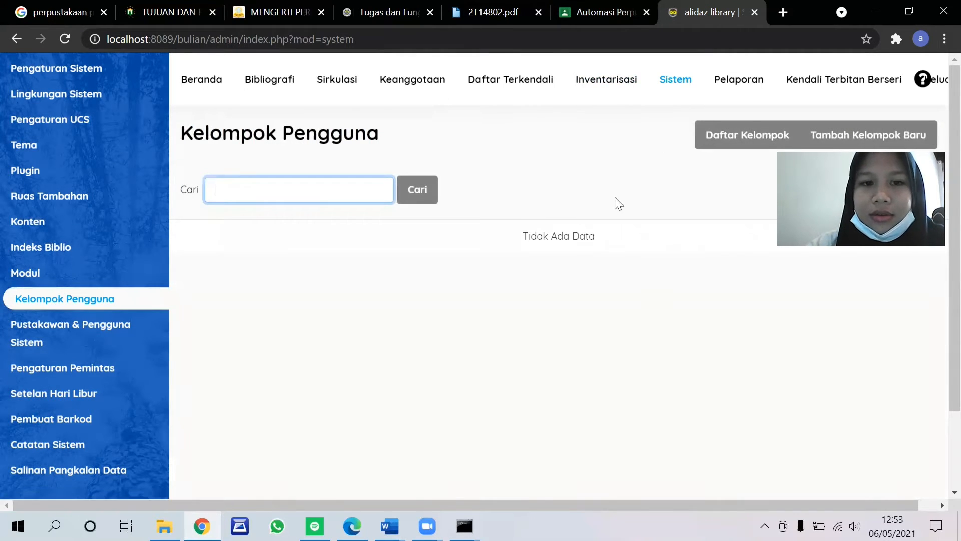
left_click(849, 142)
scroll(443, 221, "down", 1)
left_click(443, 220)
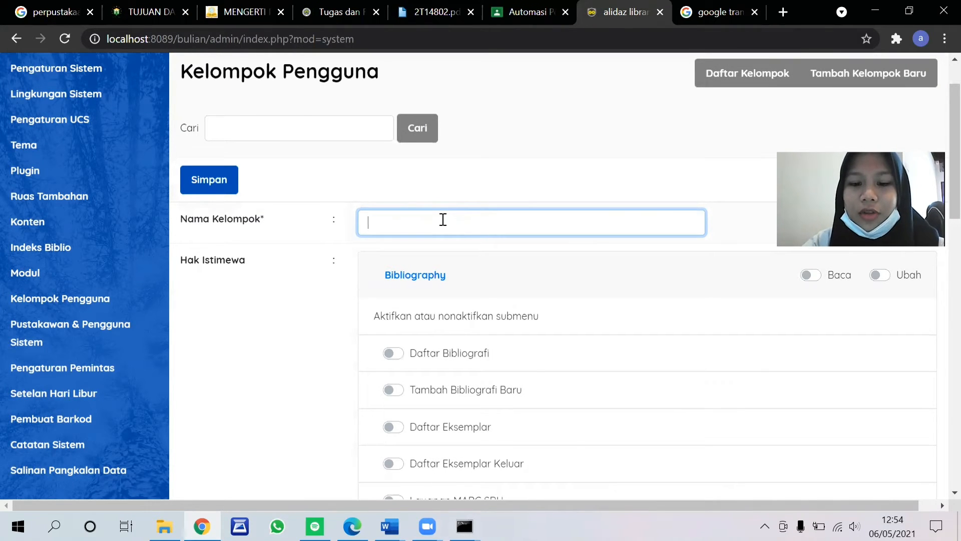
type("umum")
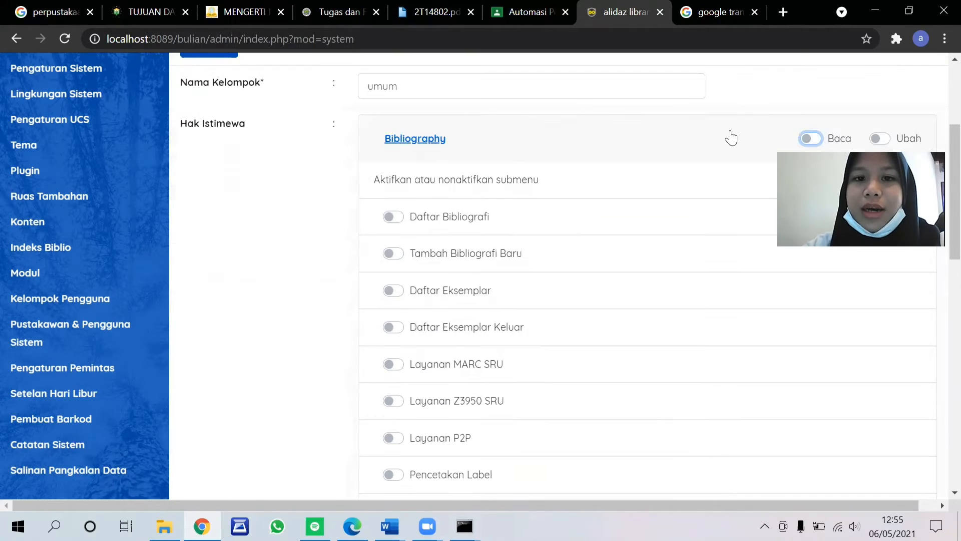
Step: Grant the umum group read access (Baca) to Bibliography, Circulation, Membership, Stock Take and Master File
left_click(804, 140)
scroll(690, 193, "down", 10)
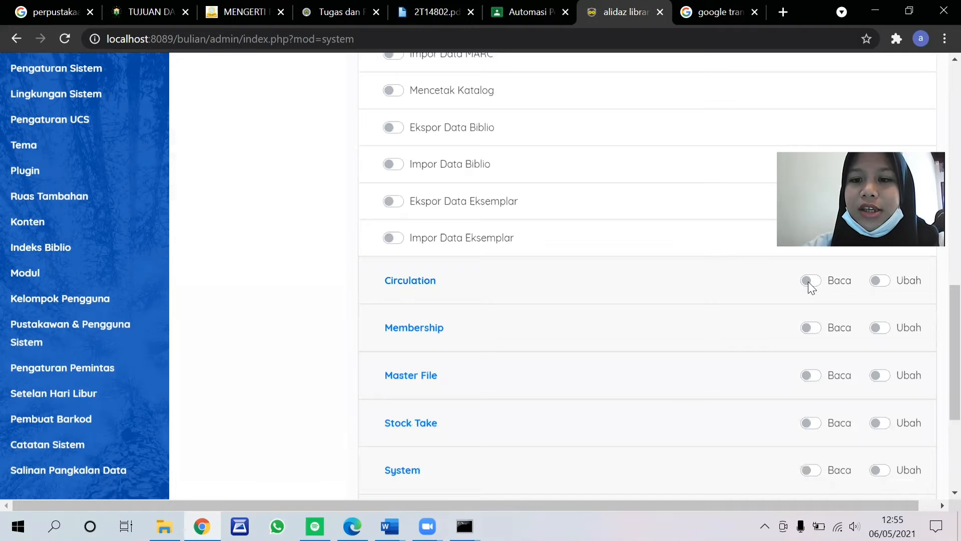
left_click(809, 281)
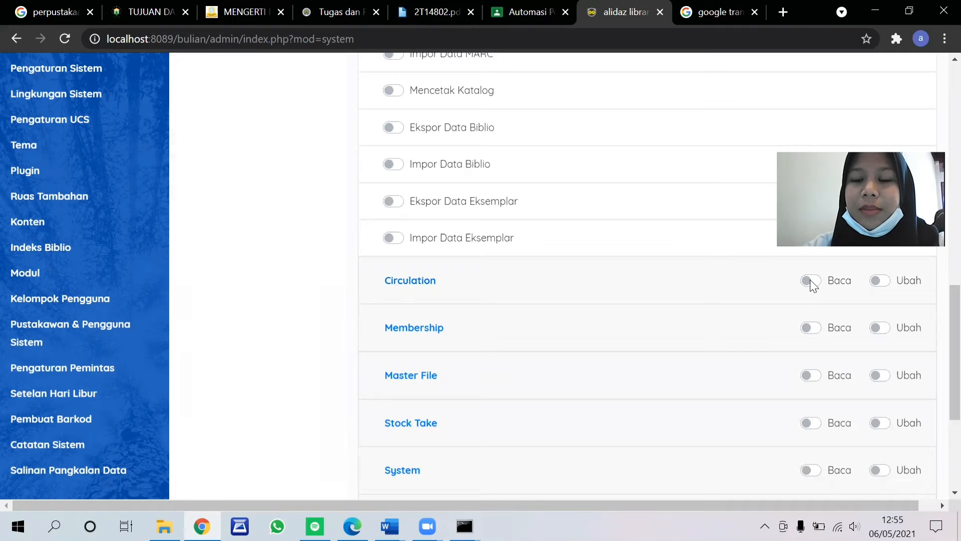
left_click(813, 328)
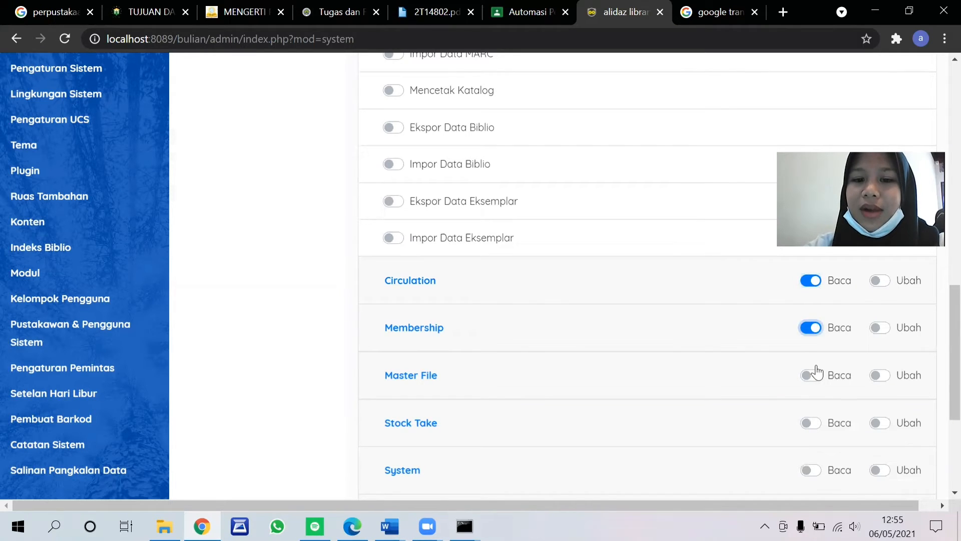
left_click(816, 420)
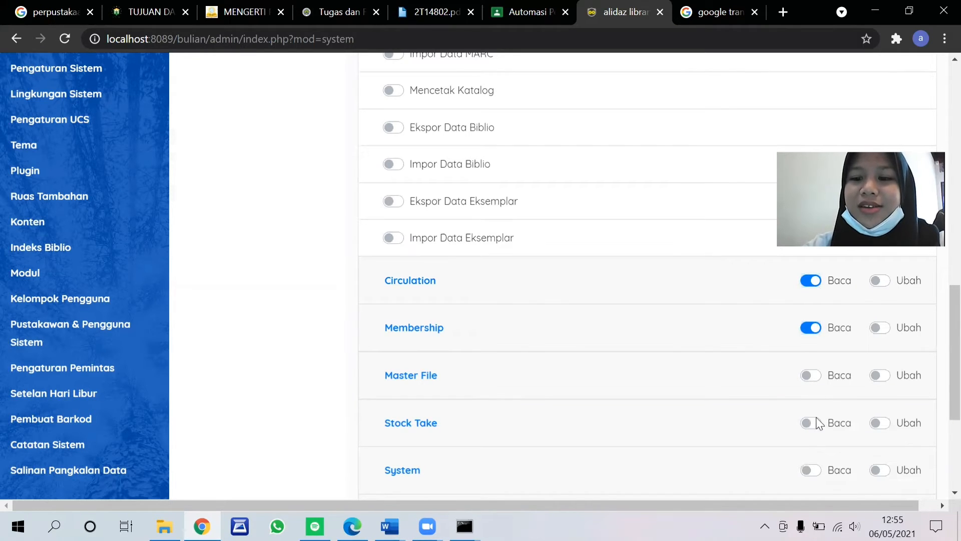
left_click(811, 375)
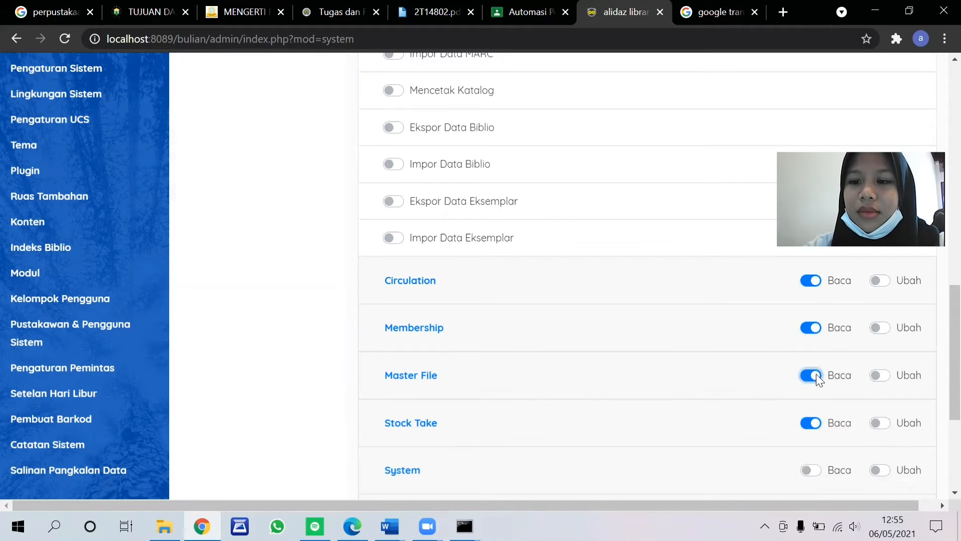
Step: Grant the umum group read access (Baca) to System, Reporting and Serial Control, and save the group
scroll(816, 376, "down", 3)
left_click(820, 337)
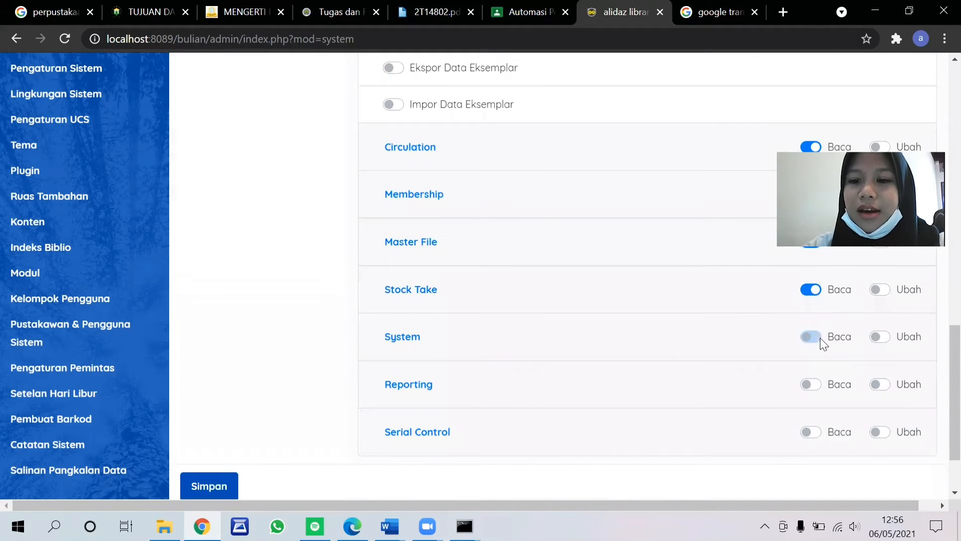
left_click(817, 386)
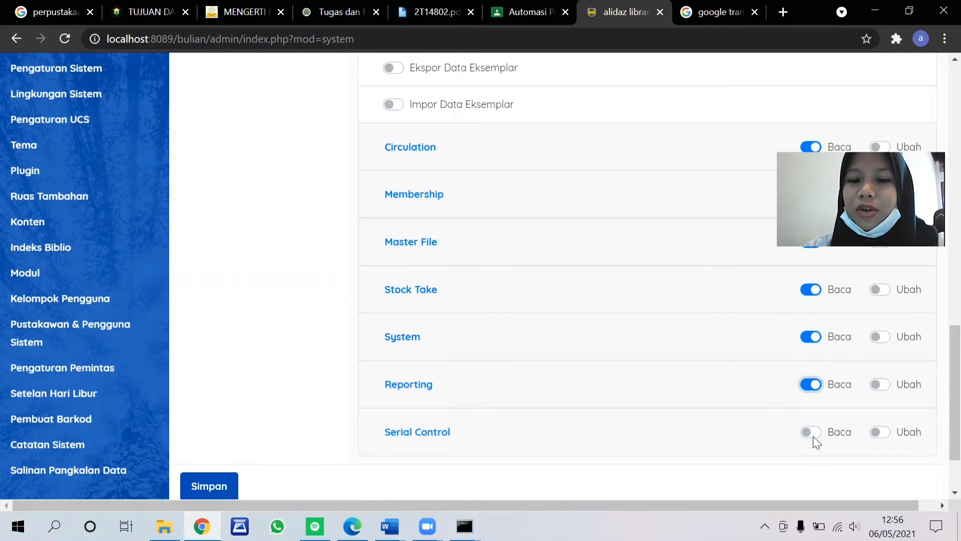
left_click(812, 431)
scroll(367, 408, "down", 2)
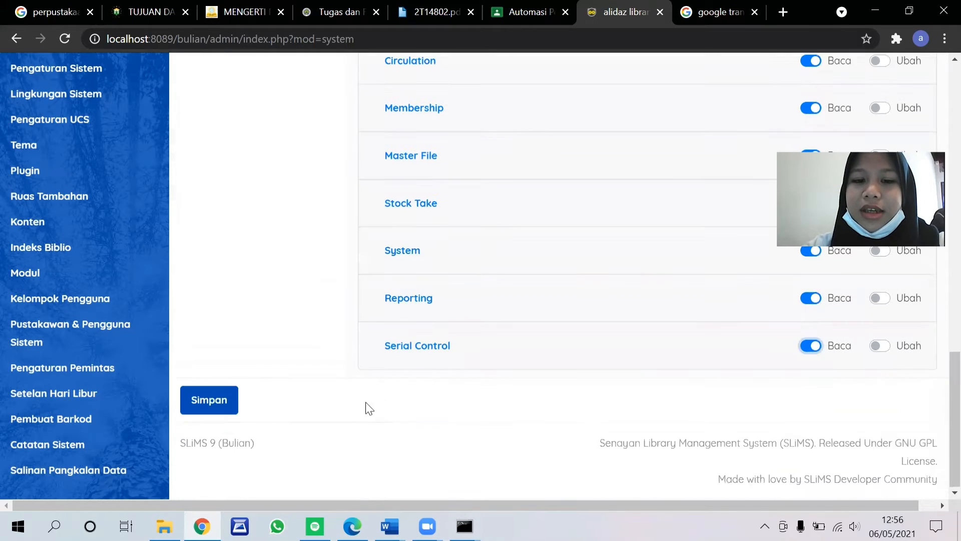
left_click(220, 395)
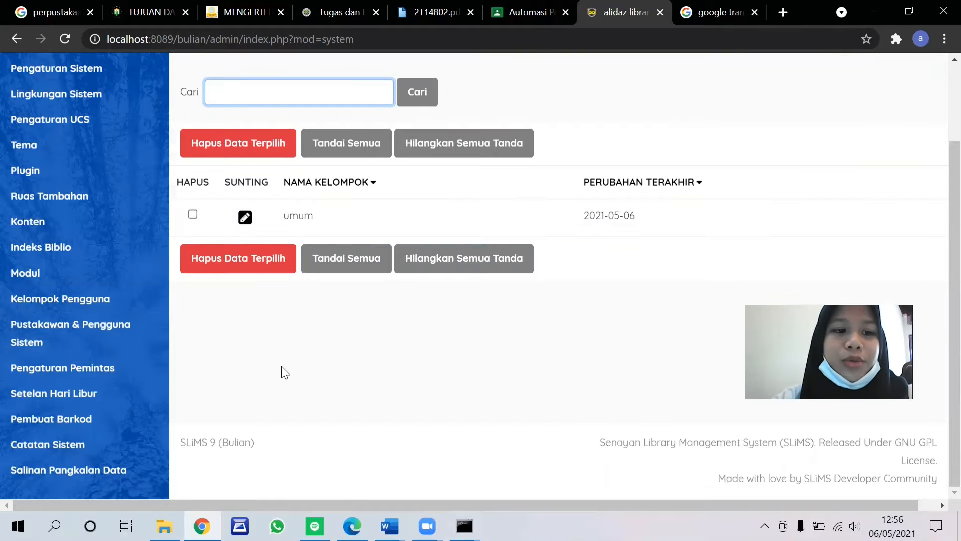
Step: Open the form for adding a new user in Pustakawan & Pengguna Sistem
left_click(90, 342)
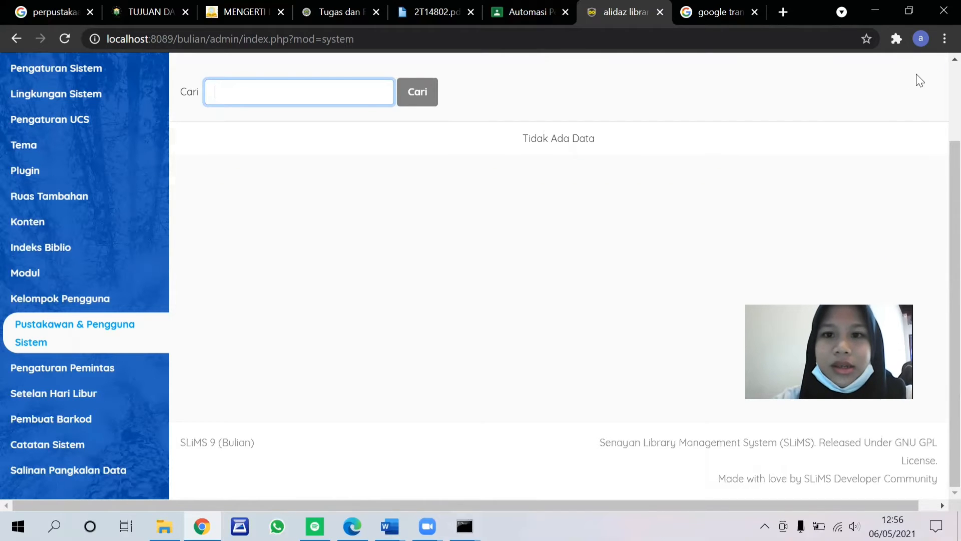
scroll(918, 79, "up", 2)
left_click(871, 136)
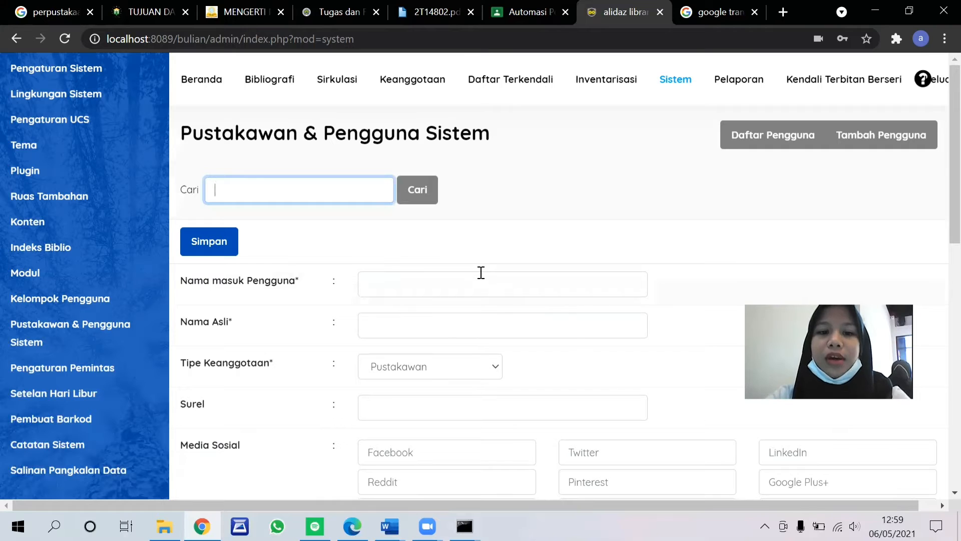
Step: Fill in the new user's login name, real name and e-mail address, keeping the membership type Pustakawan
left_click(481, 273)
type("alidaz")
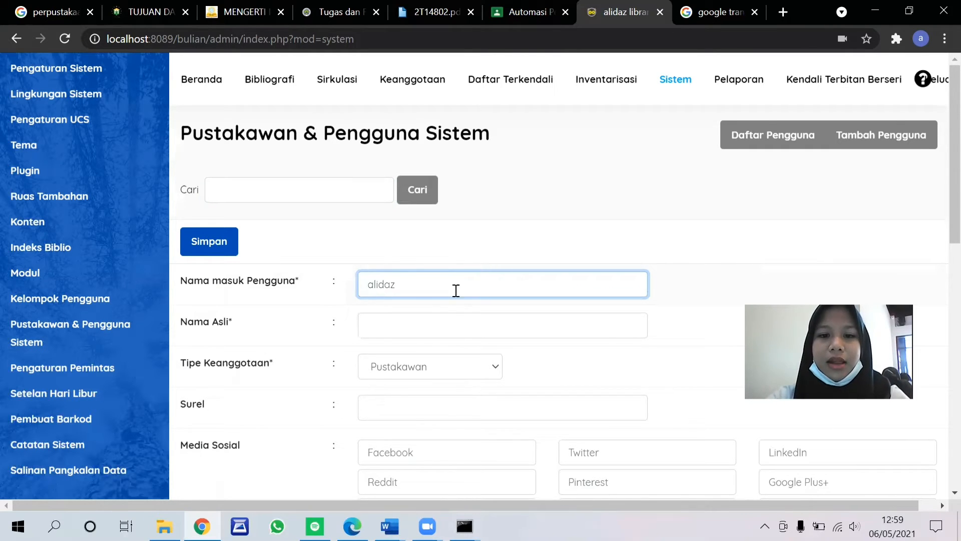
left_click(438, 324)
type("alida sabillah")
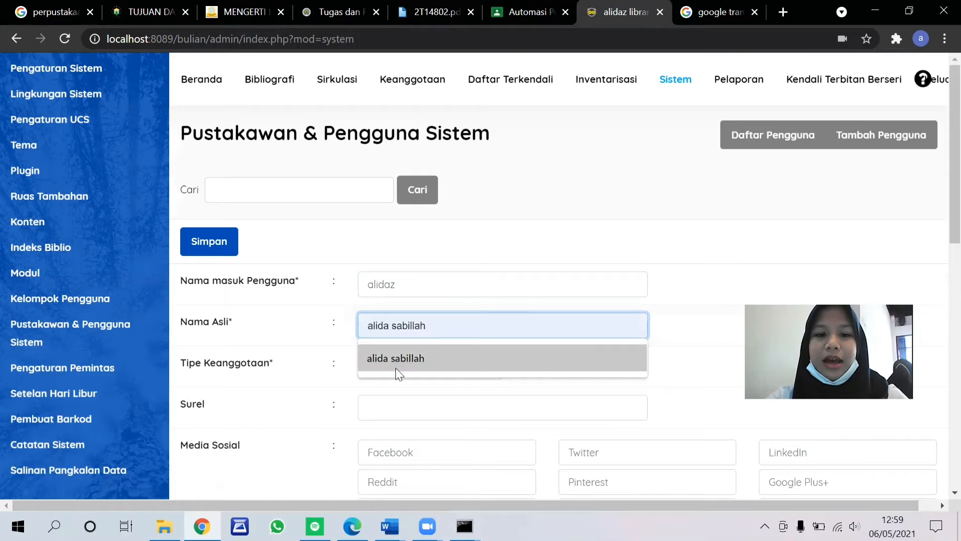
left_click(397, 370)
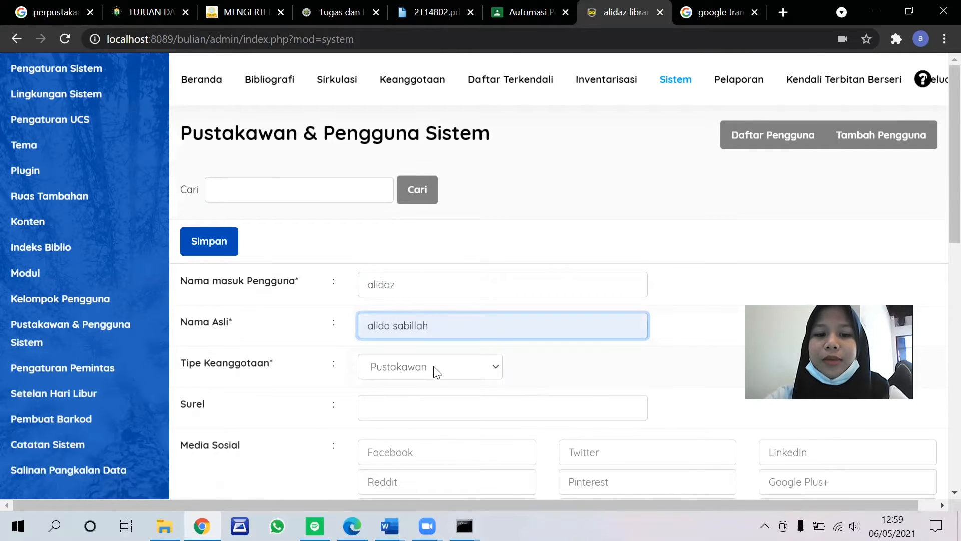
scroll(436, 369, "down", 2)
left_click(431, 311)
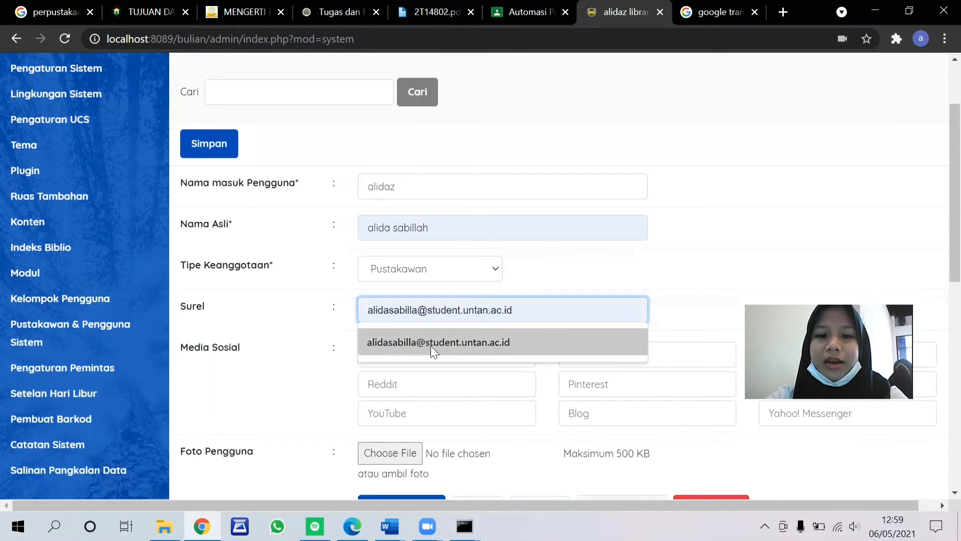
left_click(430, 345)
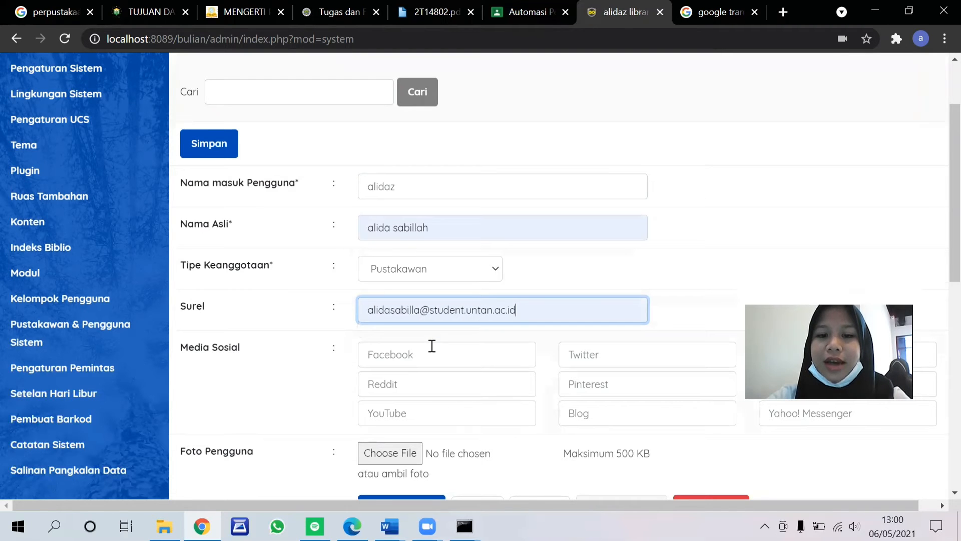
Step: Attach the "100+ White Pictures [HD]" image from the Wallpaper folder as the user's photo
scroll(432, 345, "down", 1)
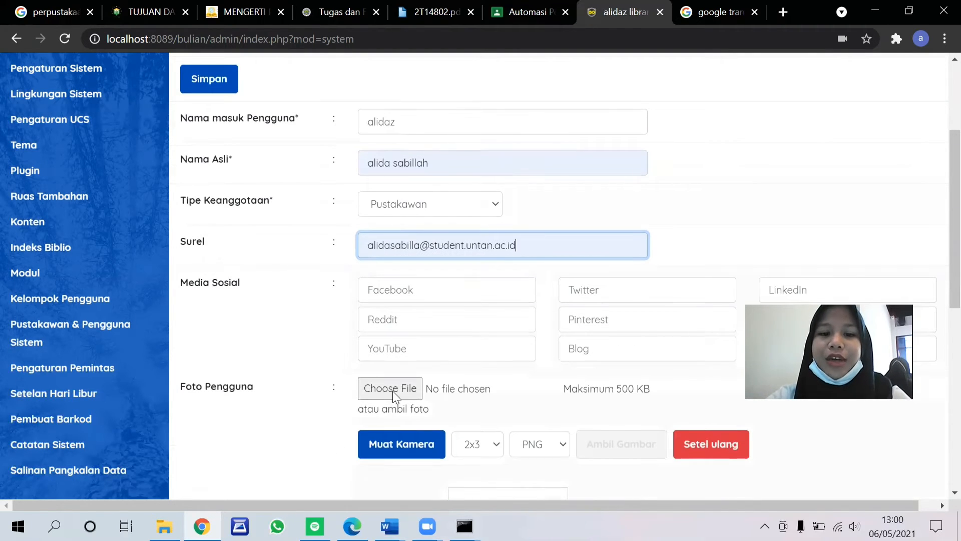
scroll(450, 338, "down", 1)
scroll(450, 338, "down", 1)
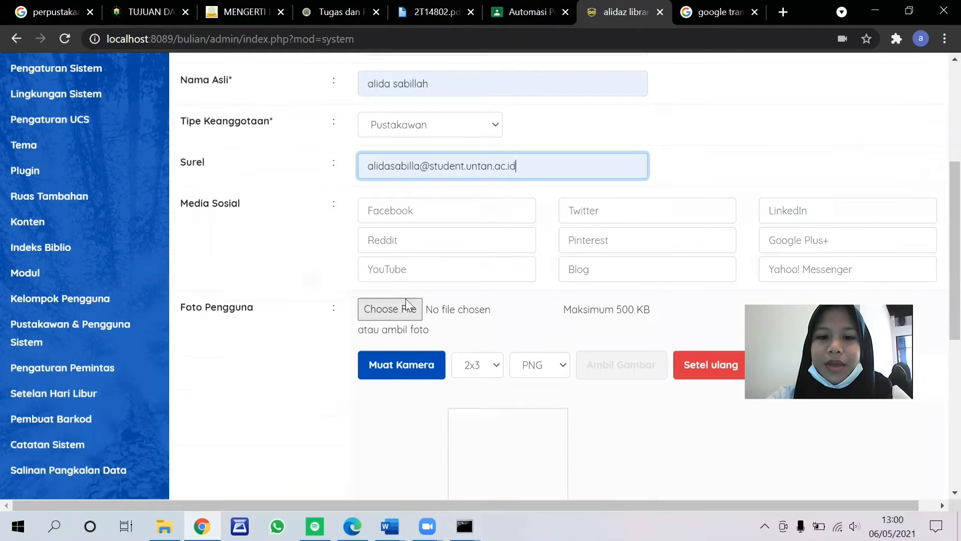
left_click(399, 309)
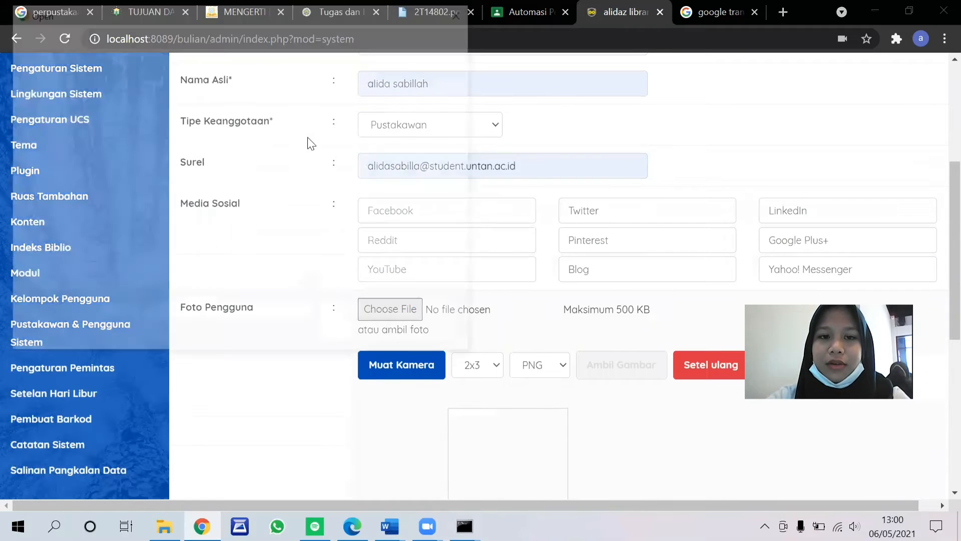
left_click(153, 134)
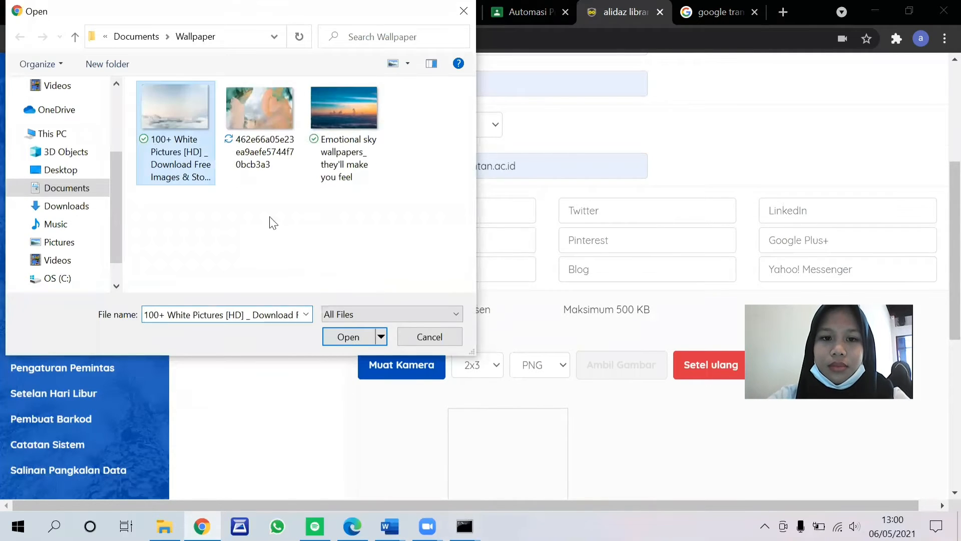
left_click(335, 336)
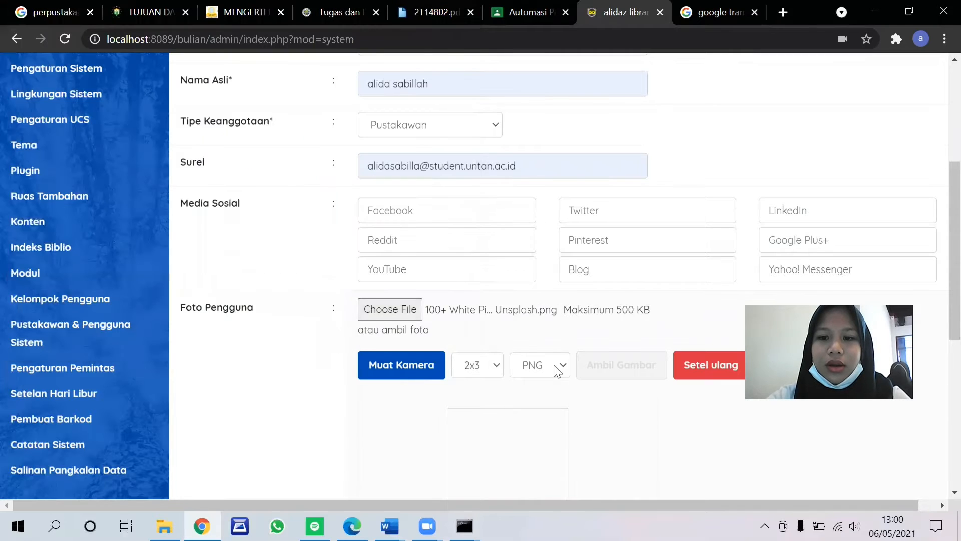
Step: With the umum group assigned, enter and confirm the new user's password and save the user
scroll(555, 370, "down", 3)
scroll(555, 373, "down", 3)
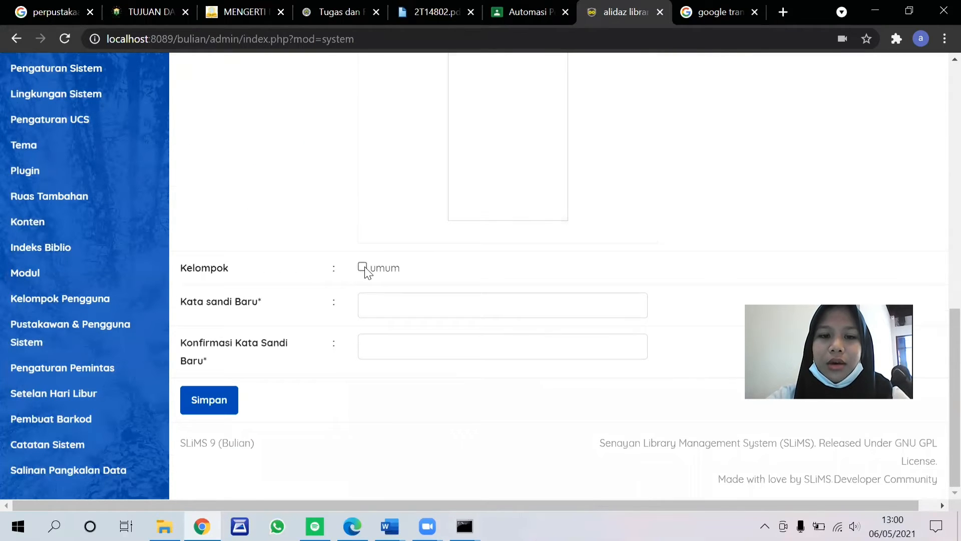
left_click(407, 294)
type("*******")
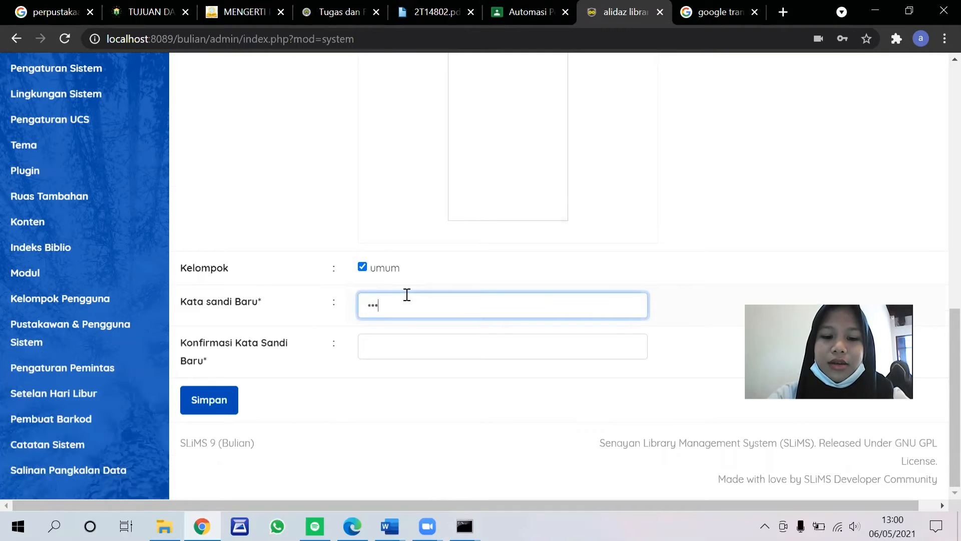
type("****")
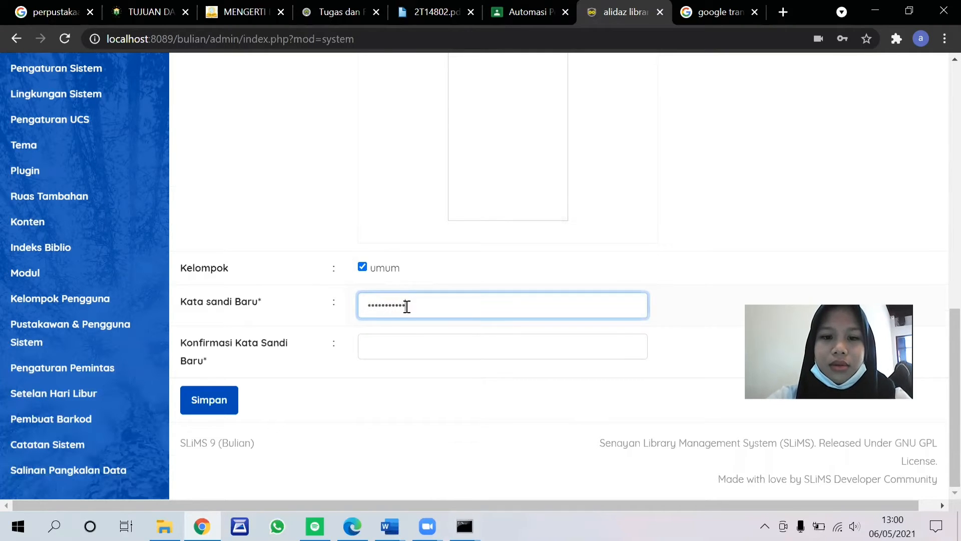
left_click(395, 345)
type("**********")
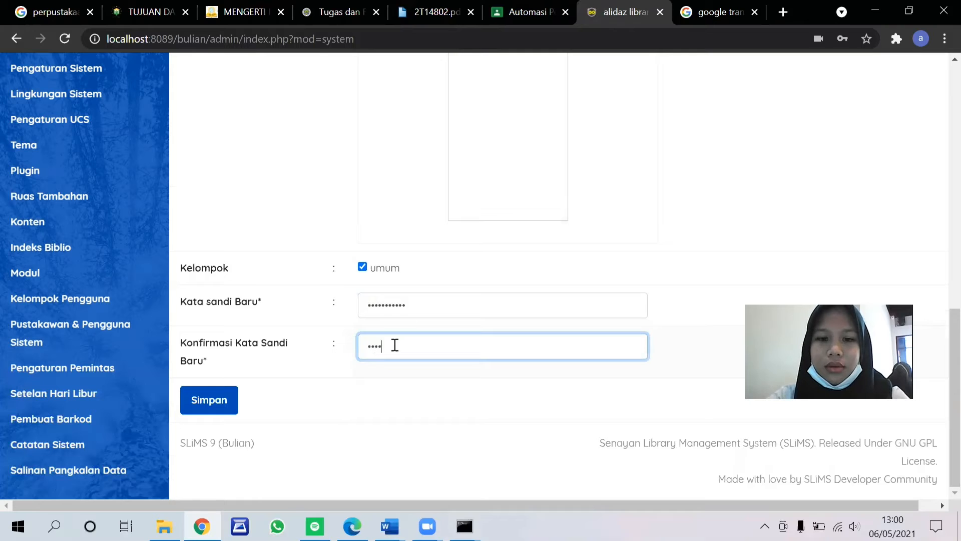
type("*")
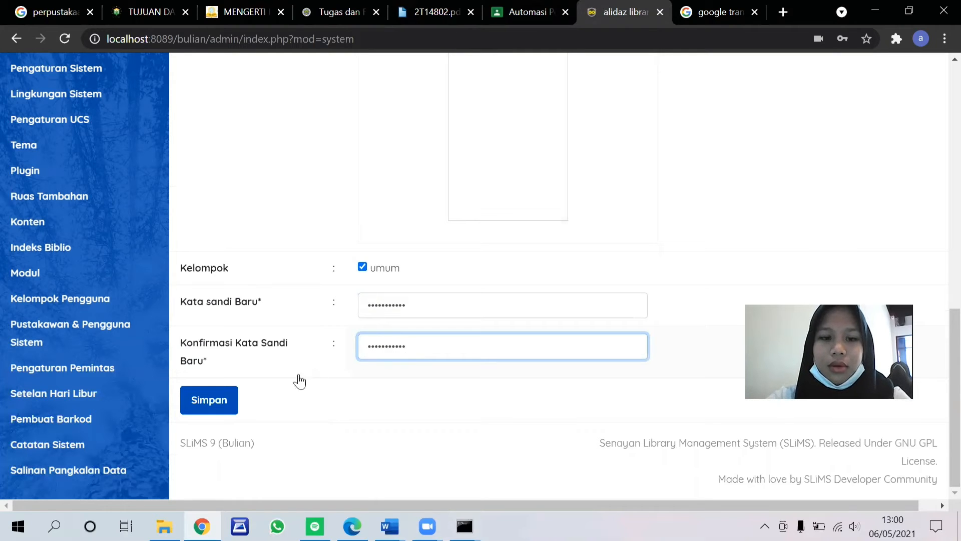
left_click(215, 399)
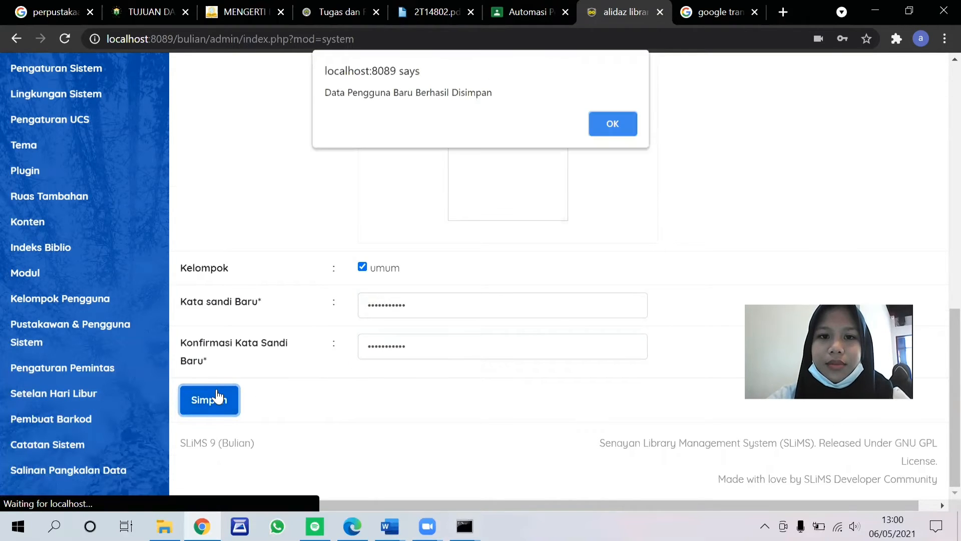
left_click(607, 128)
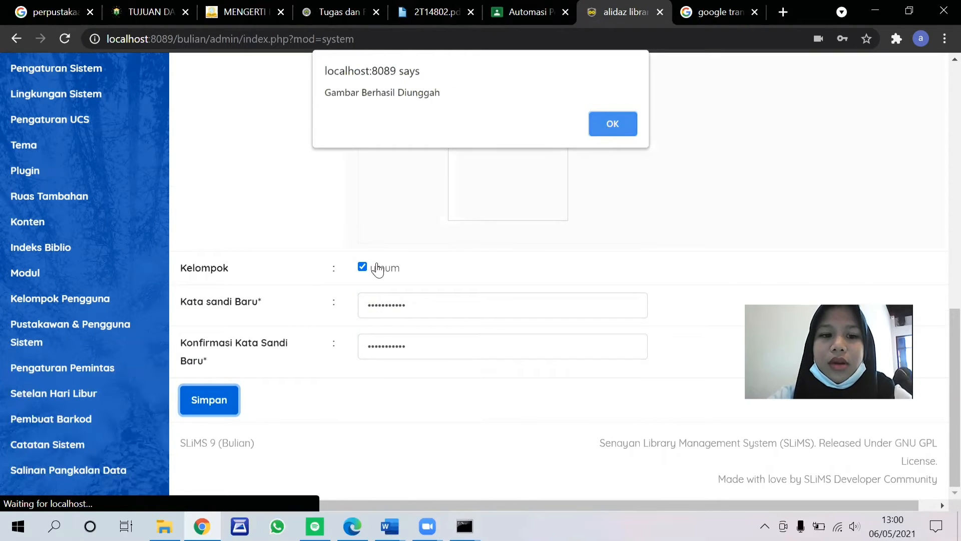
key("Return")
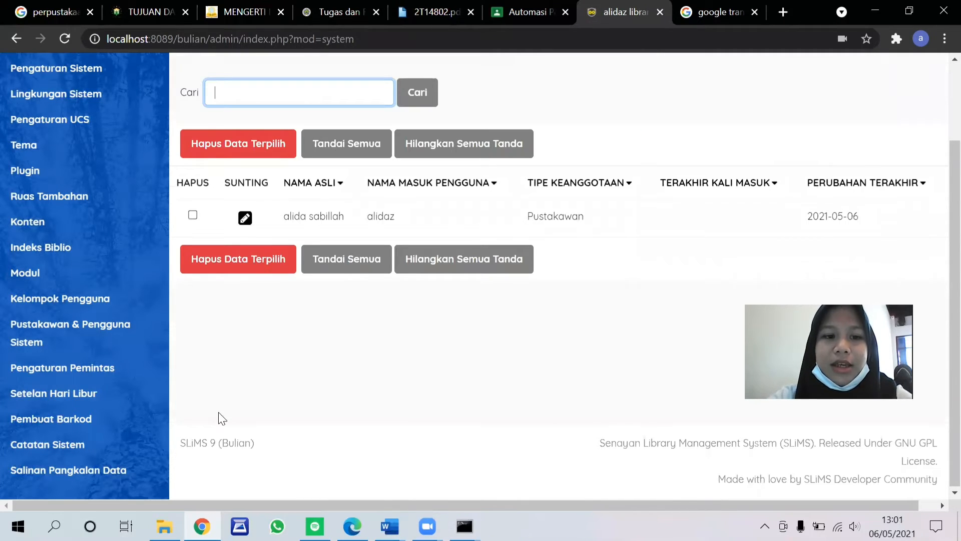
Step: Mark Sabtu and Minggu as holidays in Setelan Hari Libur and save the settings
left_click(84, 409)
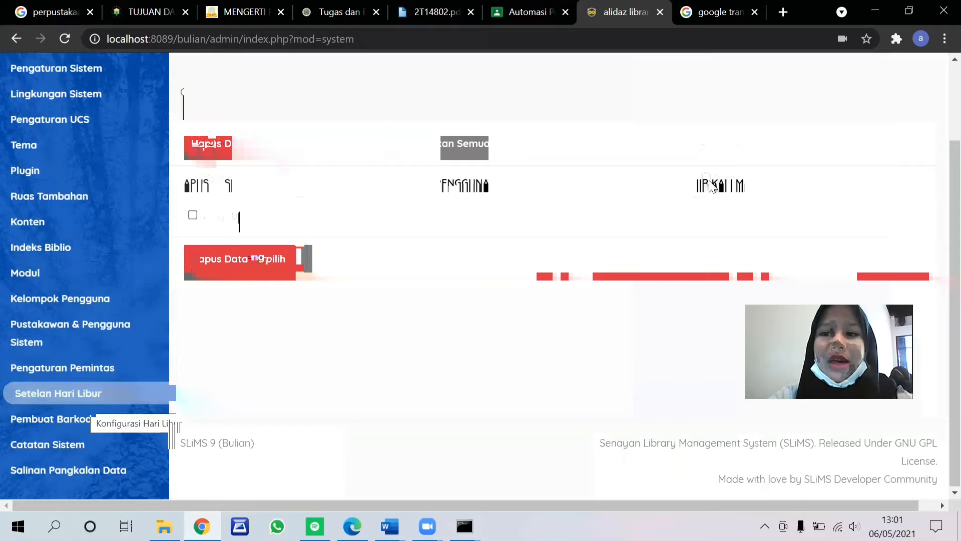
left_click(706, 178)
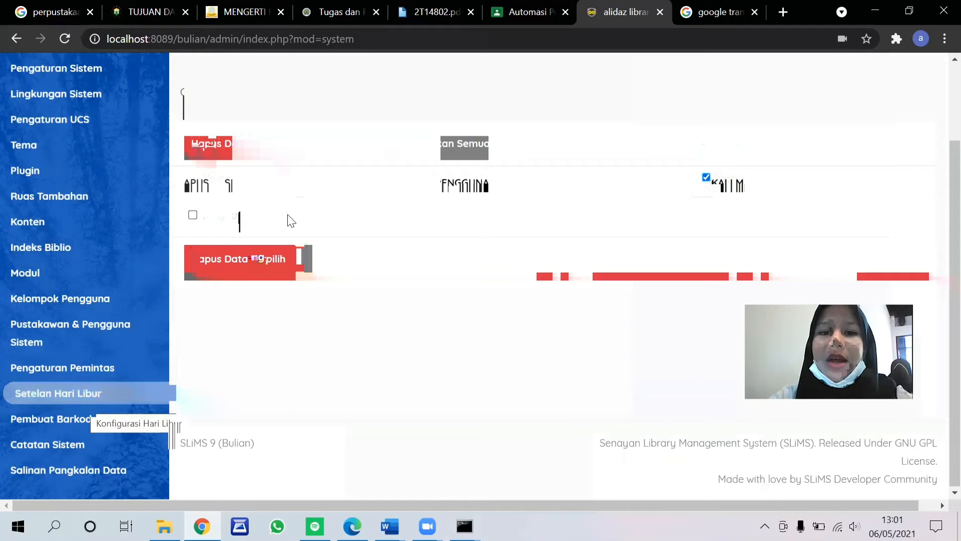
left_click(194, 216)
left_click(237, 255)
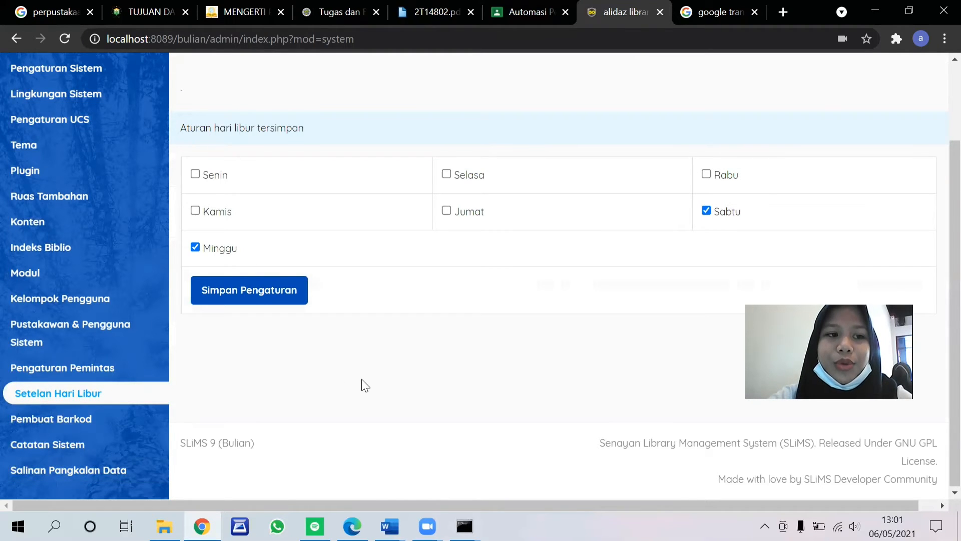
Step: Generate a Sedang-size barcode for the code A04112001 in Pembuat Barkod and close its preview
left_click(105, 425)
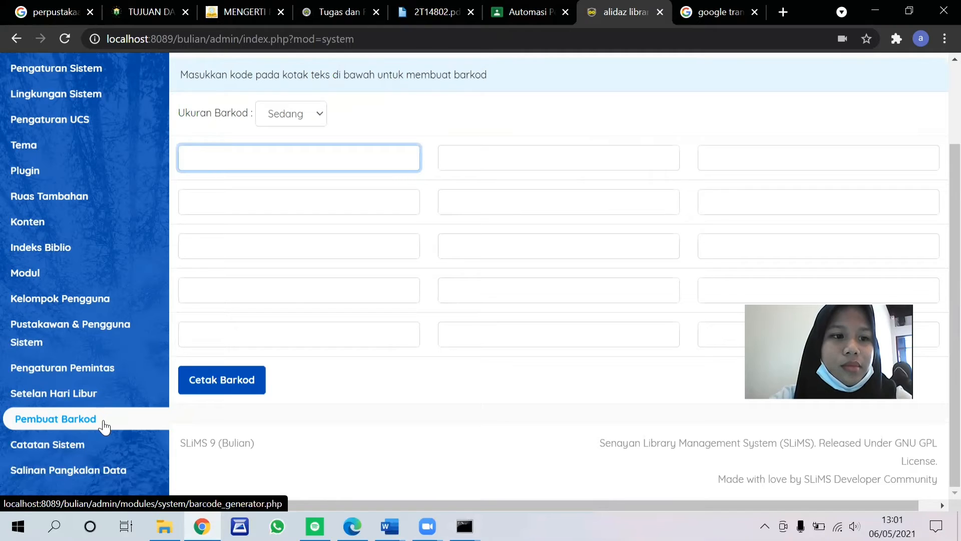
left_click(312, 120)
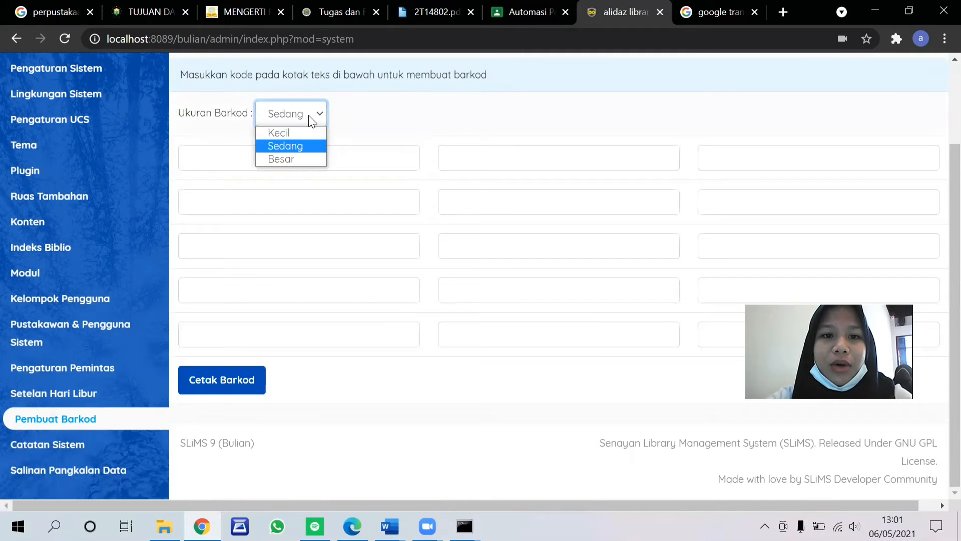
left_click(298, 148)
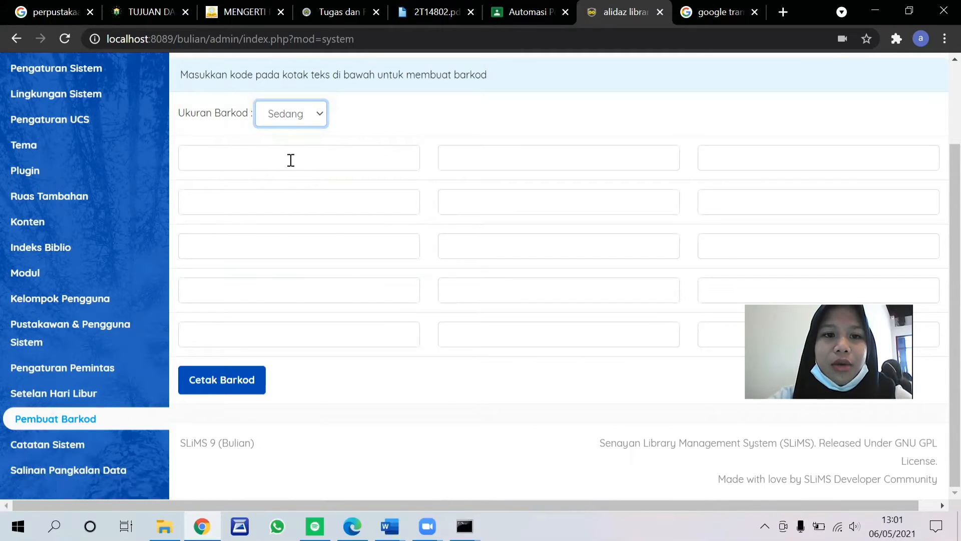
left_click(291, 160)
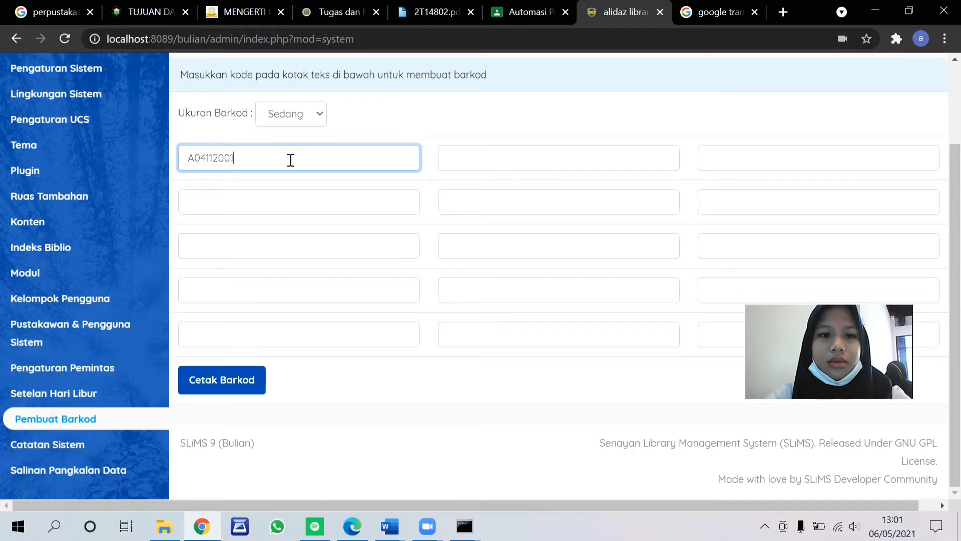
left_click(243, 395)
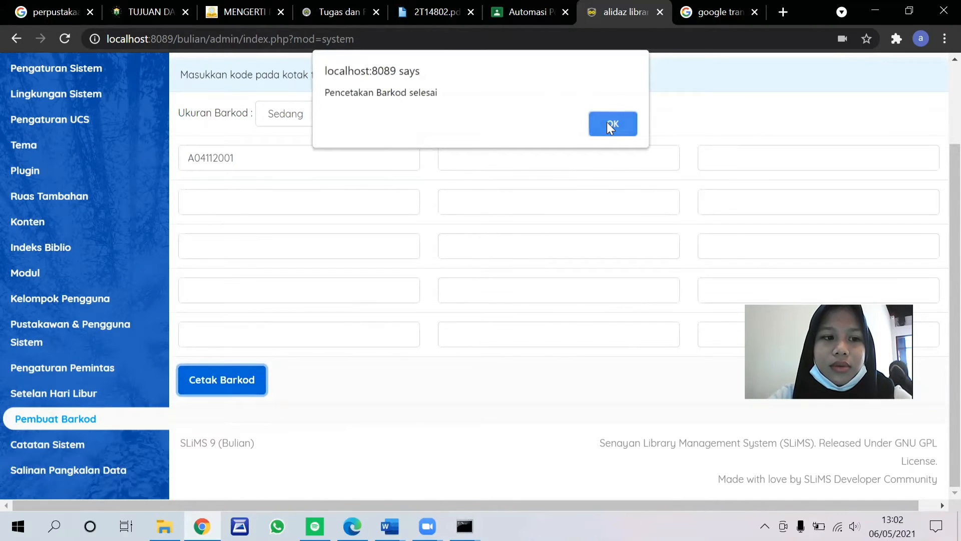
left_click(607, 123)
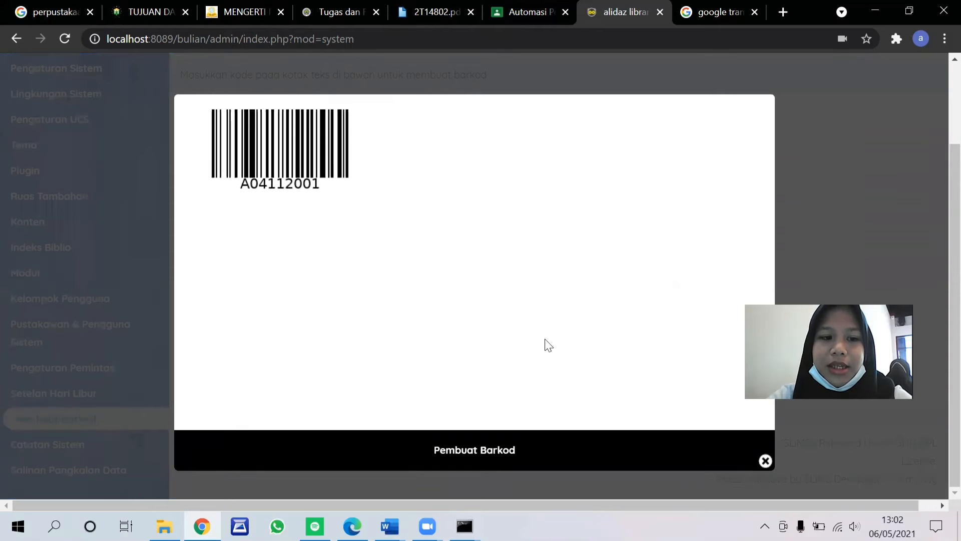
left_click(765, 462)
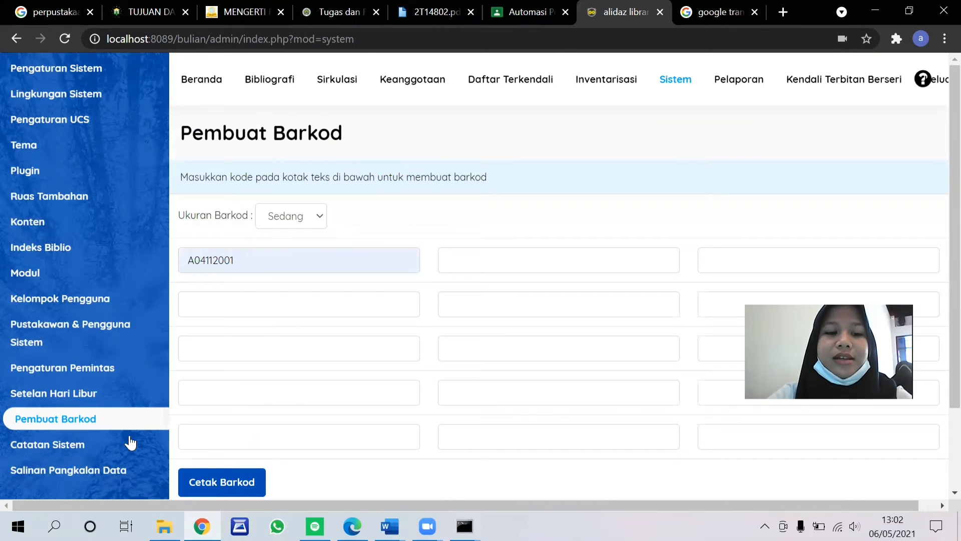
Step: Review the recorded system activity in Catatan Sistem
left_click(51, 446)
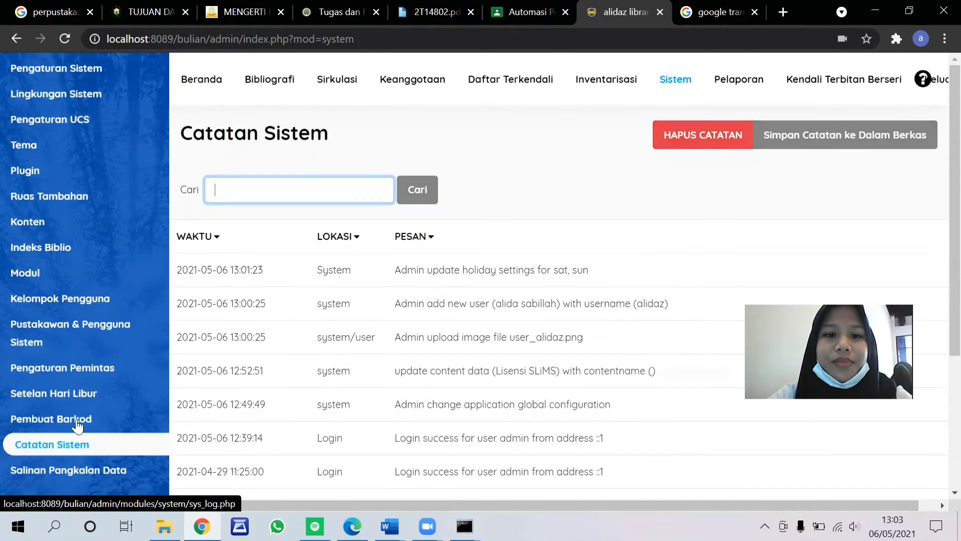
scroll(530, 350, "down", 4)
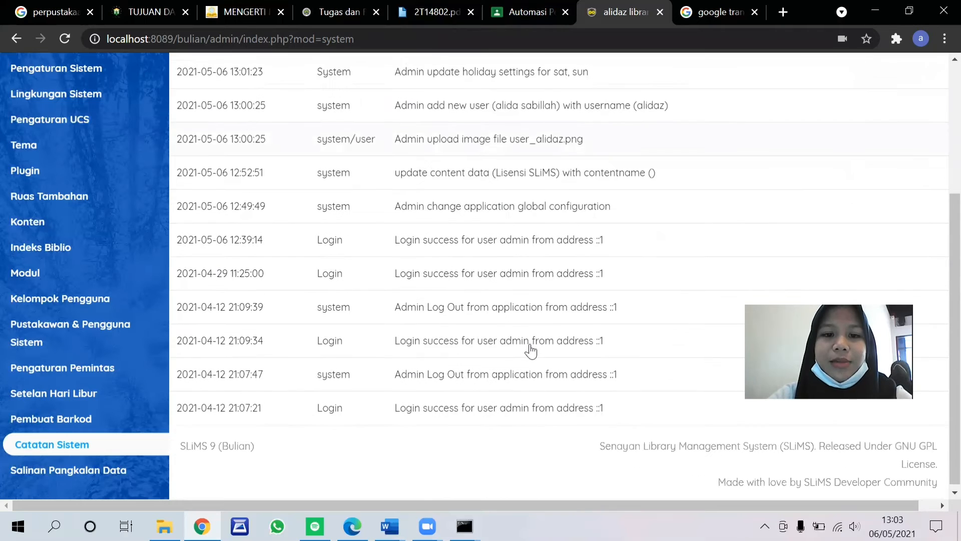
scroll(530, 350, "up", 4)
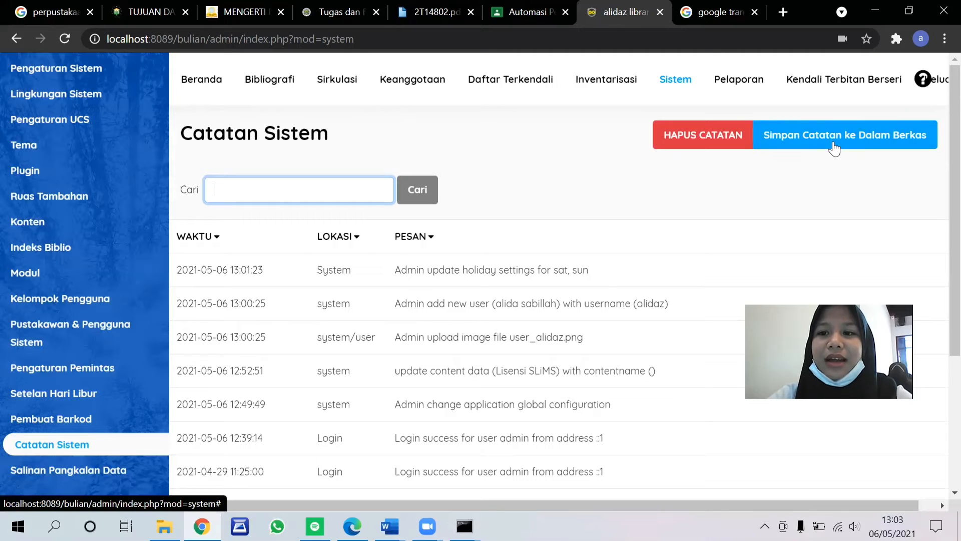
Step: Create a new database backup in Salinan Pangkalan Data
left_click(102, 476)
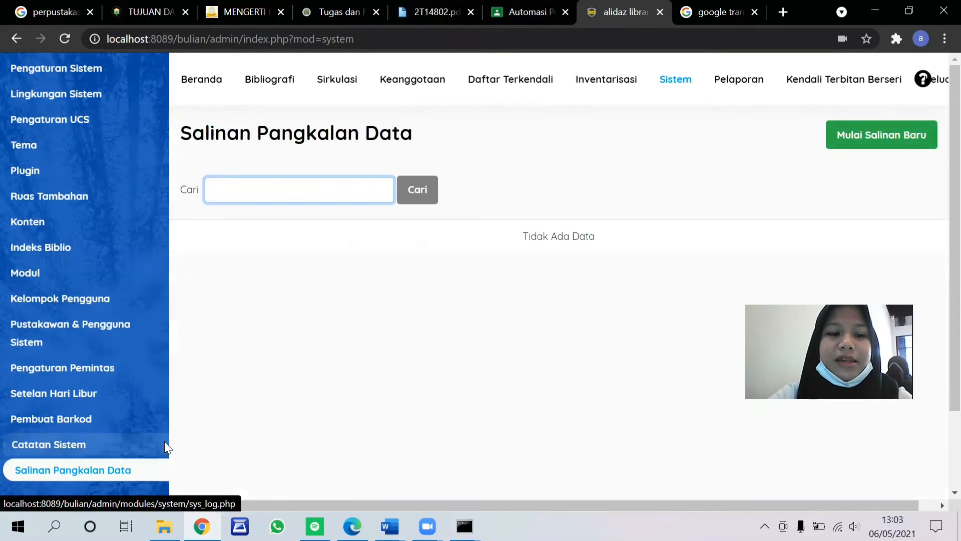
left_click(896, 147)
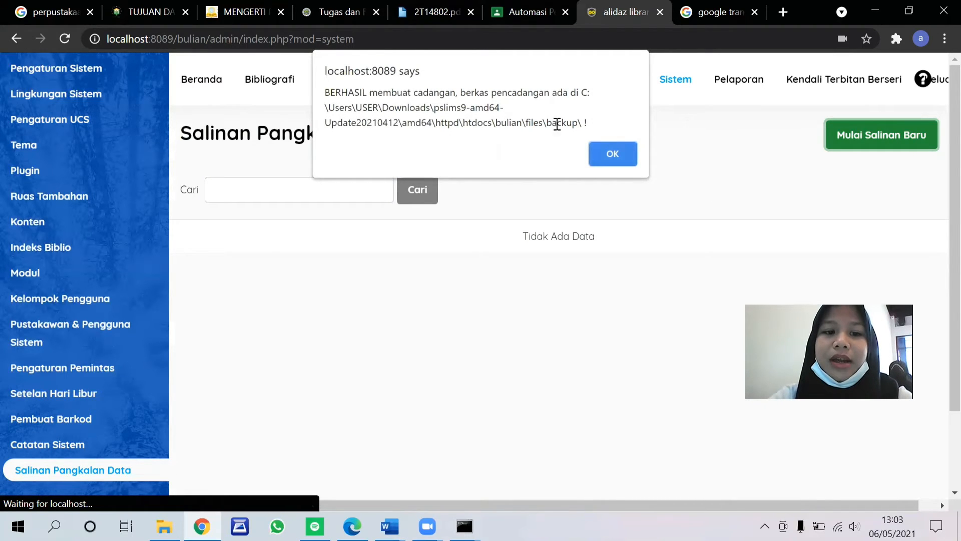
left_click(612, 154)
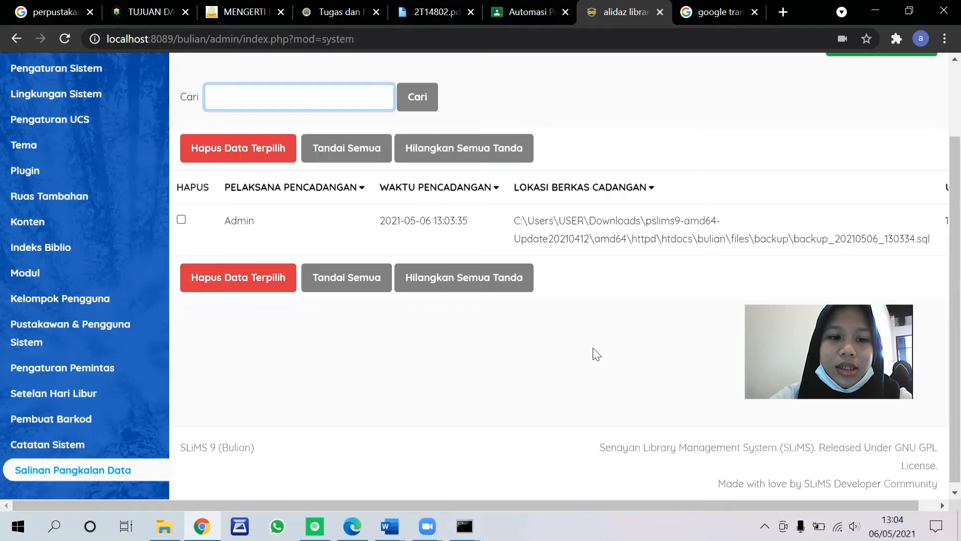
scroll(570, 145, "up", 2)
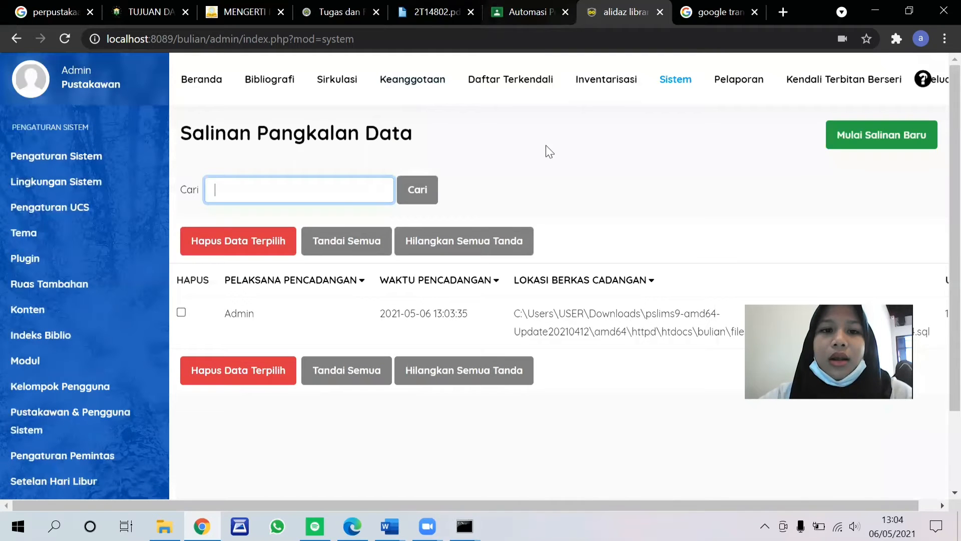
Step: Start a new membership type in the Keanggotaan module's Tipe Keanggotaan and name it Dosen
left_click(418, 83)
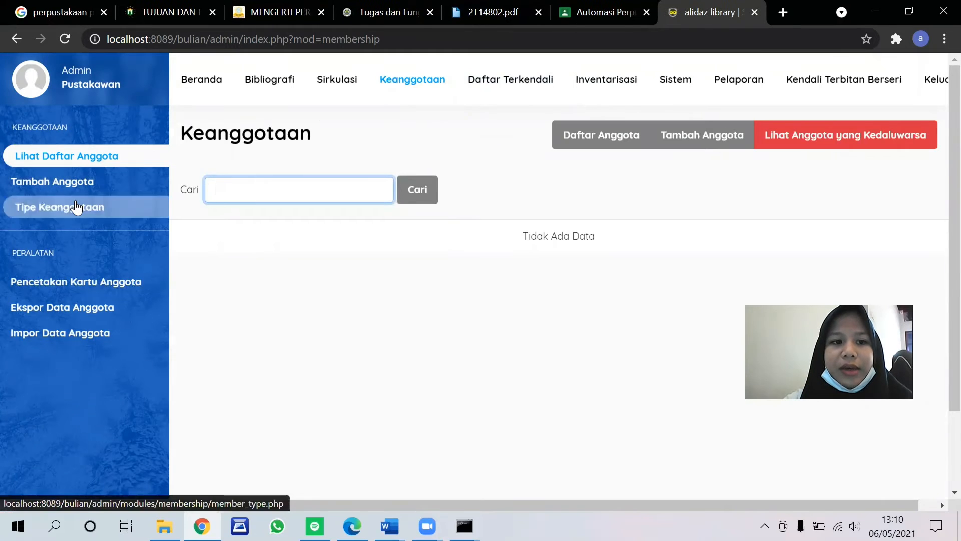
left_click(75, 207)
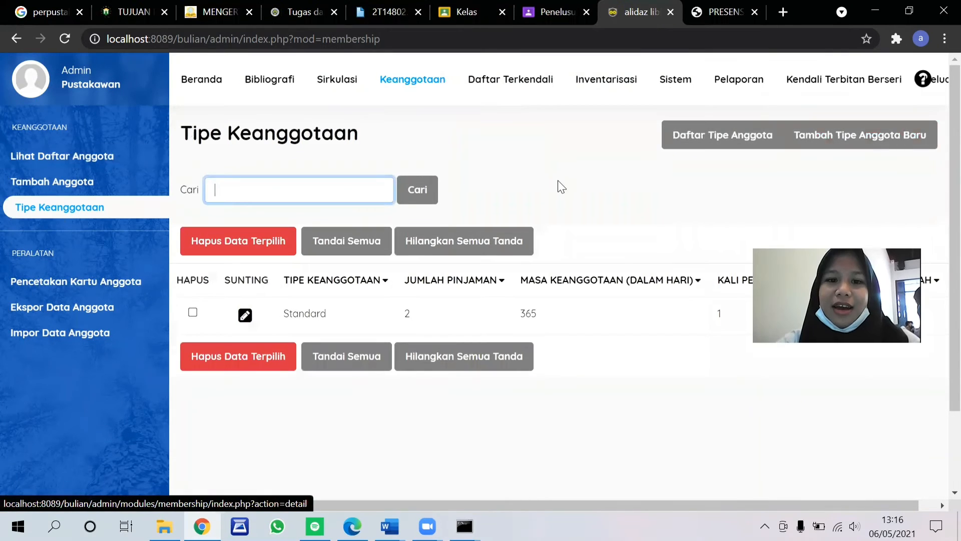
left_click(849, 149)
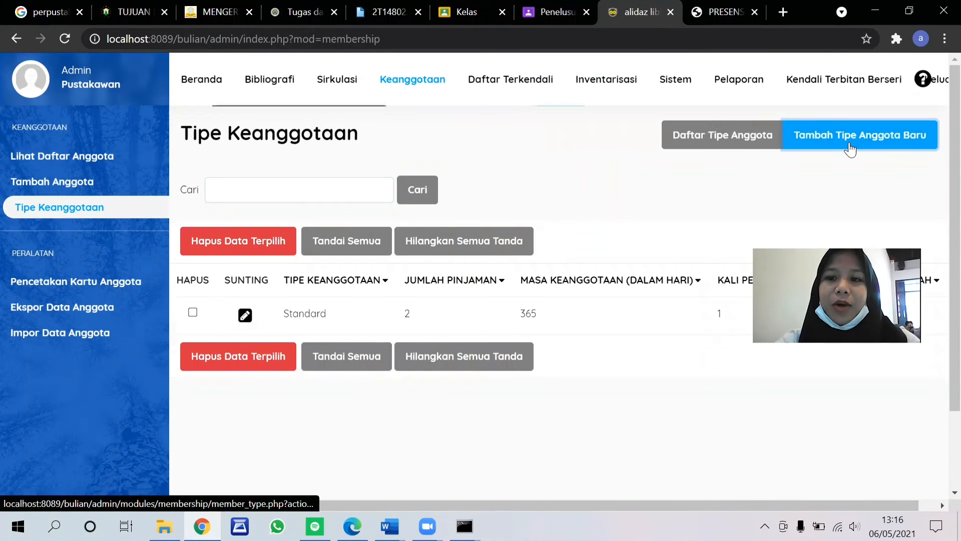
left_click(463, 291)
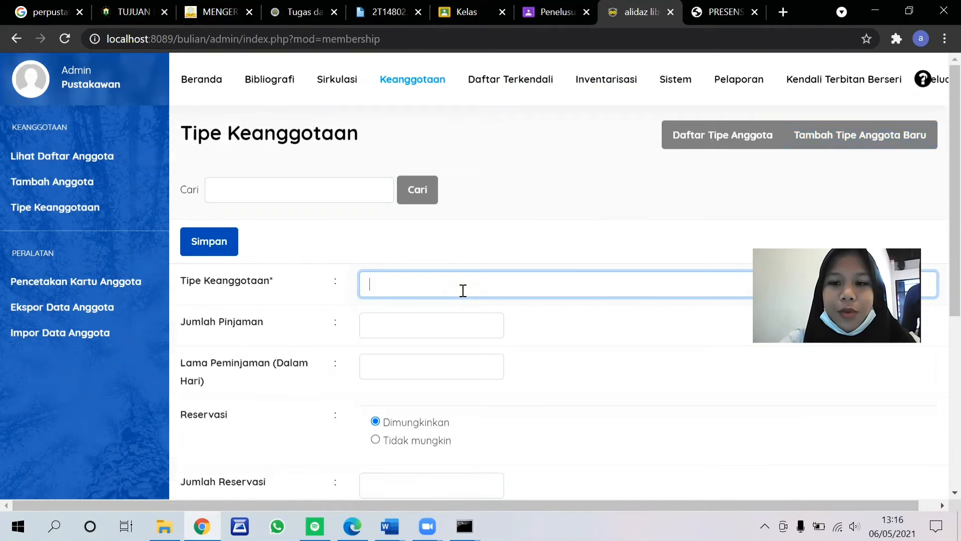
type("Do")
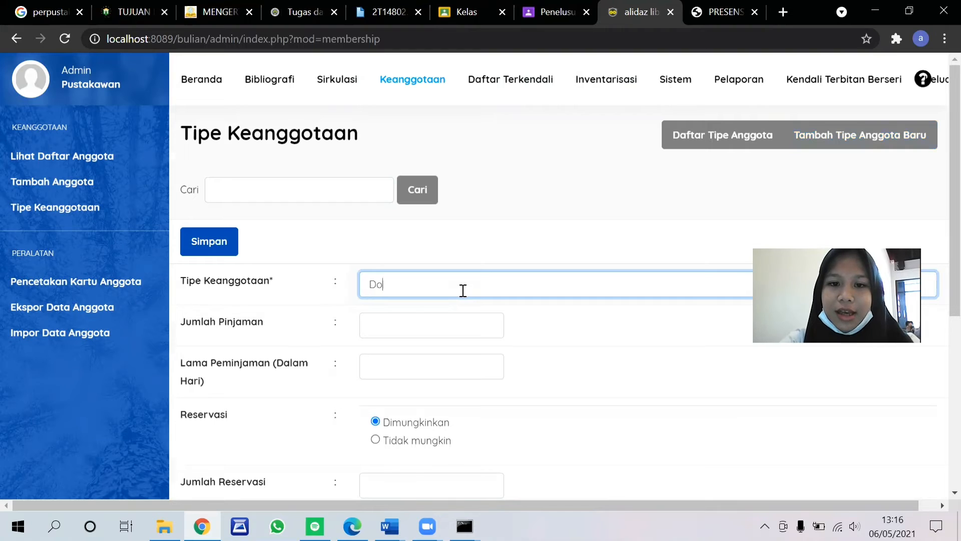
type("sebn")
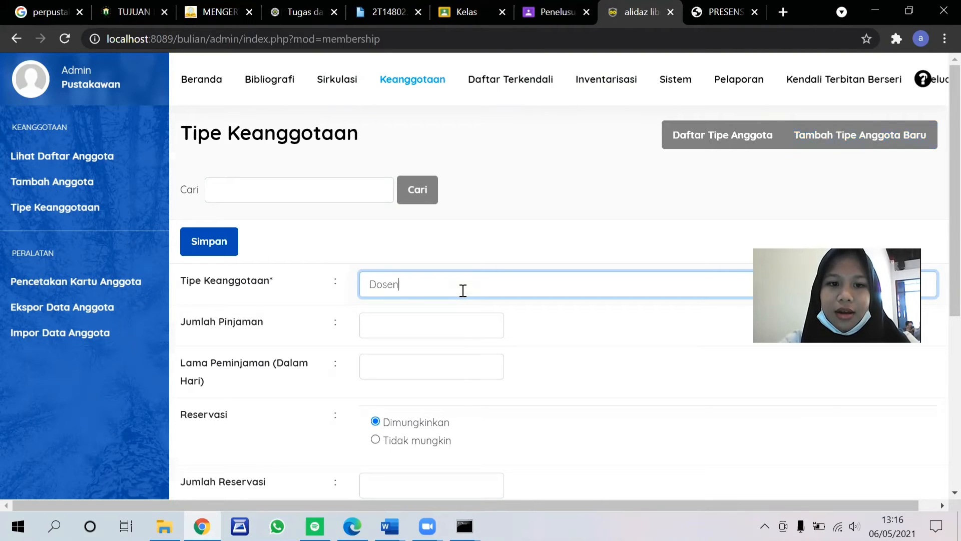
Step: Set the Dosen type's Jumlah Pinjaman to 5 and its Lama Peminjaman to 10 days
left_click(409, 325)
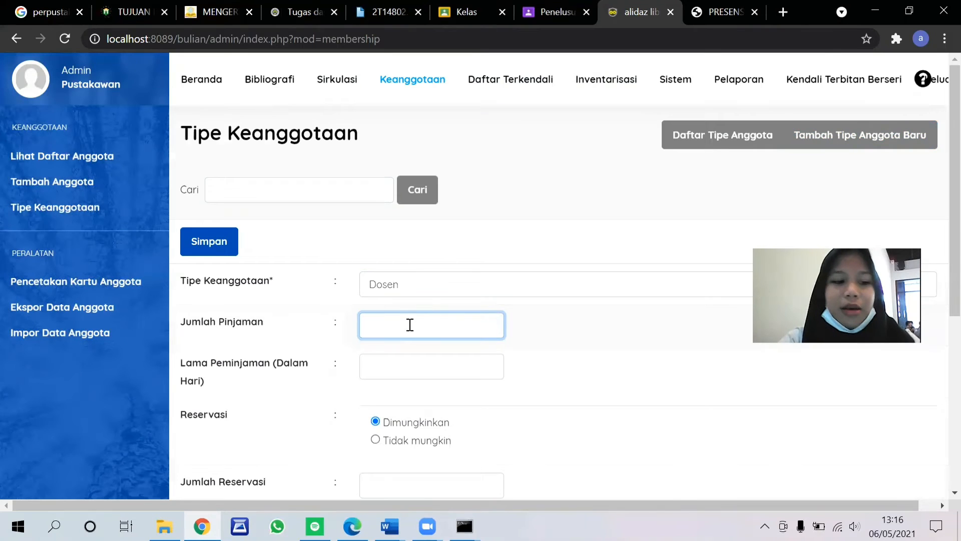
type("4")
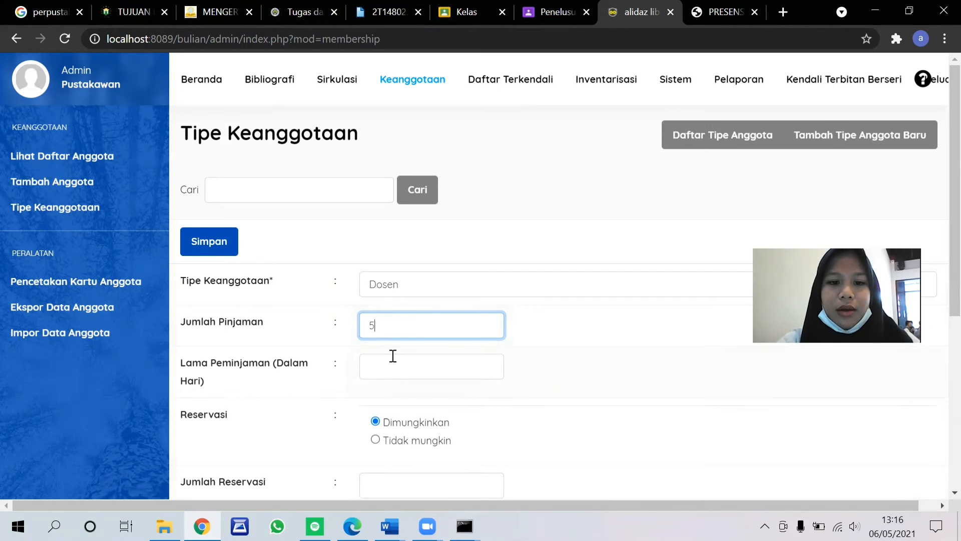
scroll(443, 294, "down", 2)
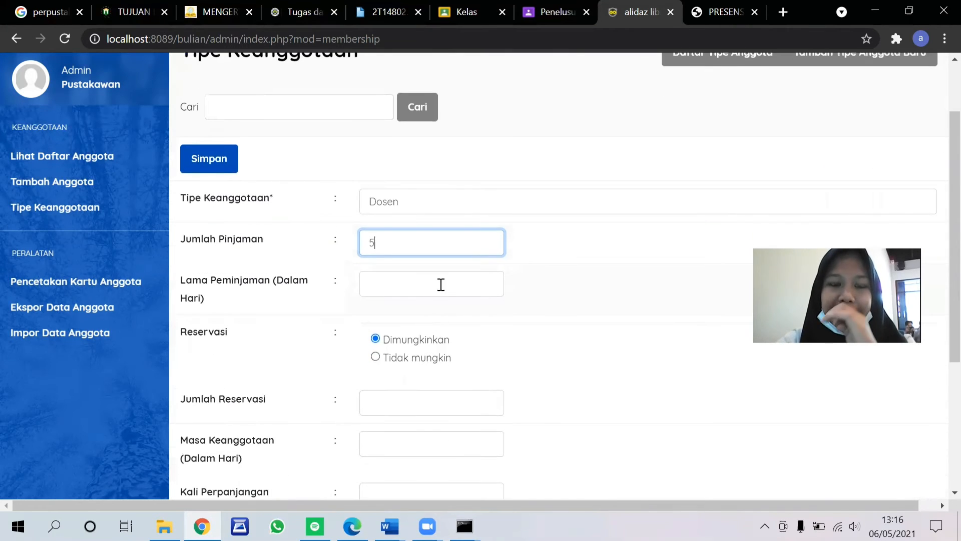
left_click(441, 283)
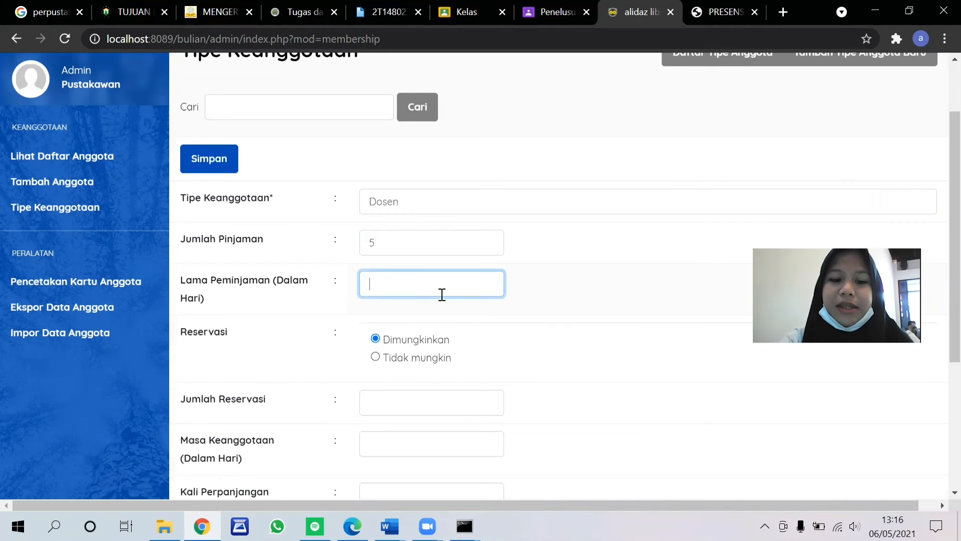
type("10")
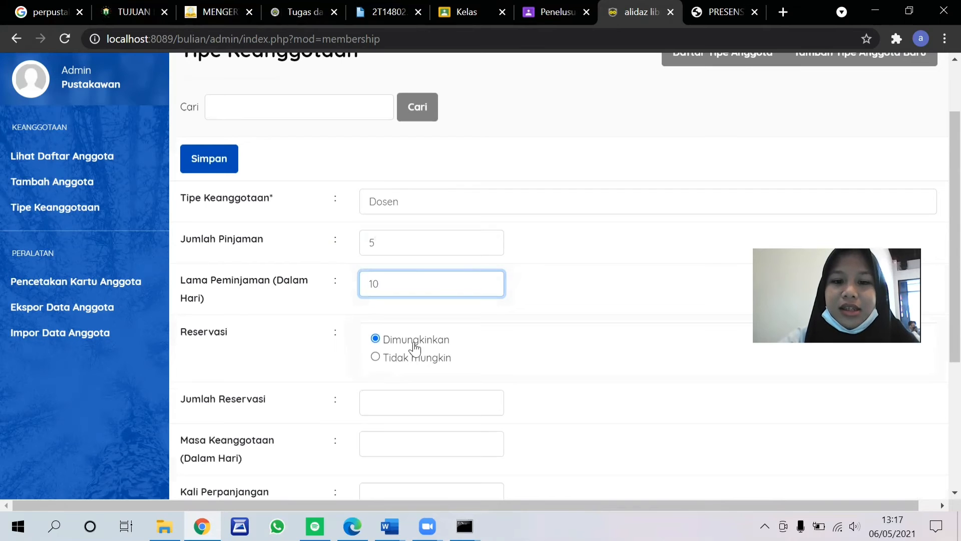
Step: Set the Dosen type's Jumlah Reservasi to 2 and its Masa Keanggotaan to 1800 days
scroll(568, 291, "down", 3)
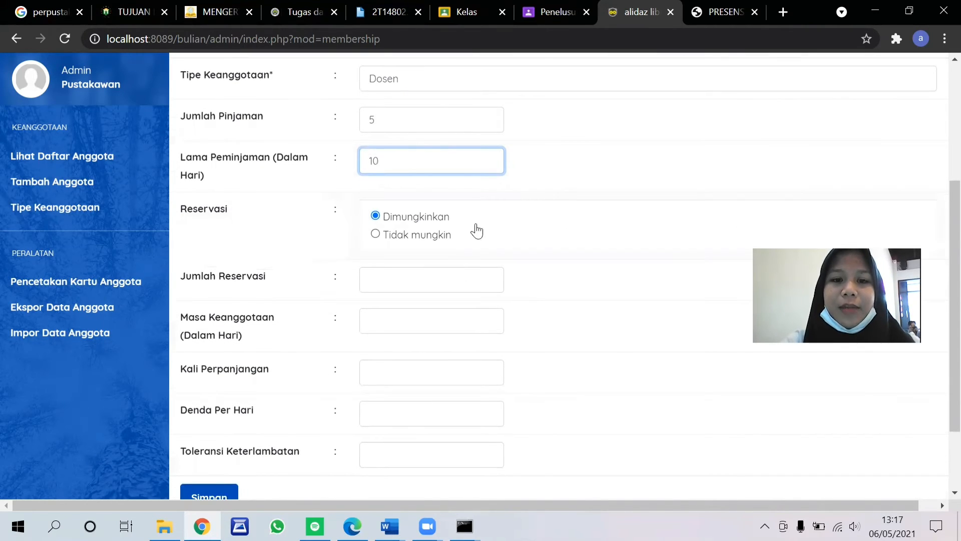
left_click(427, 287)
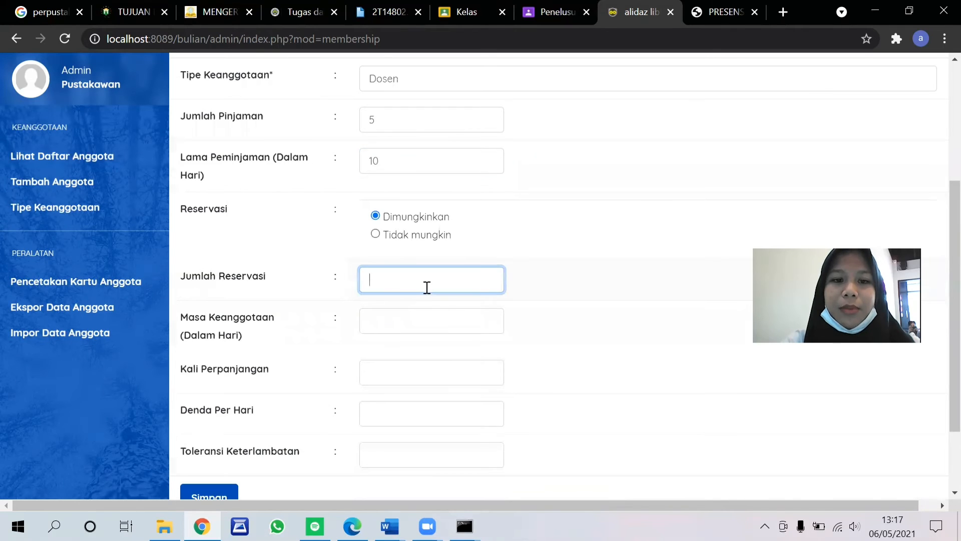
scroll(427, 287, "down", 2)
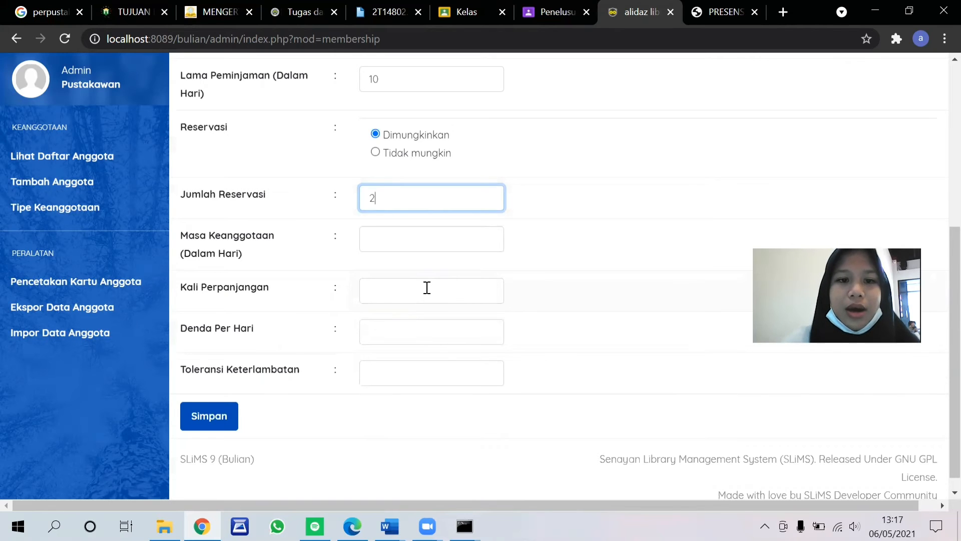
left_click(396, 246)
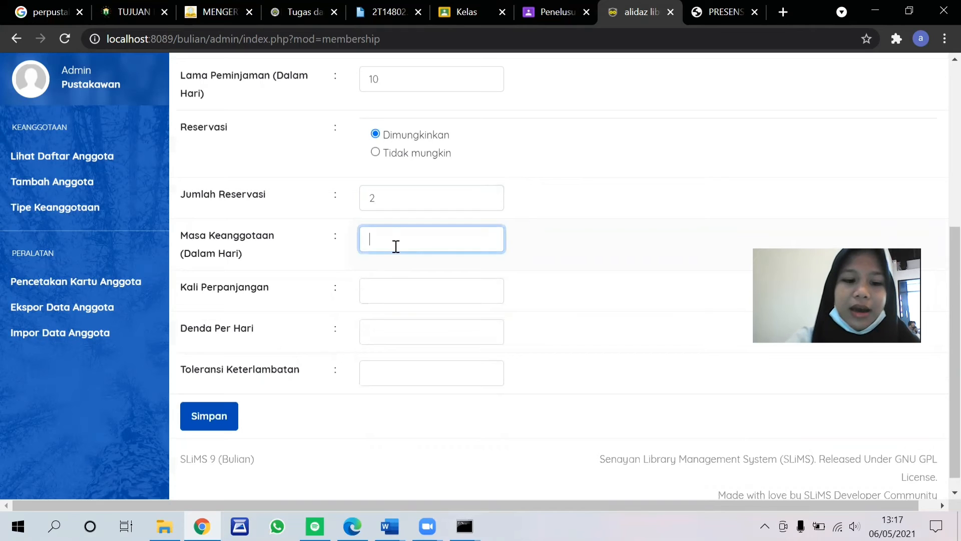
type("18")
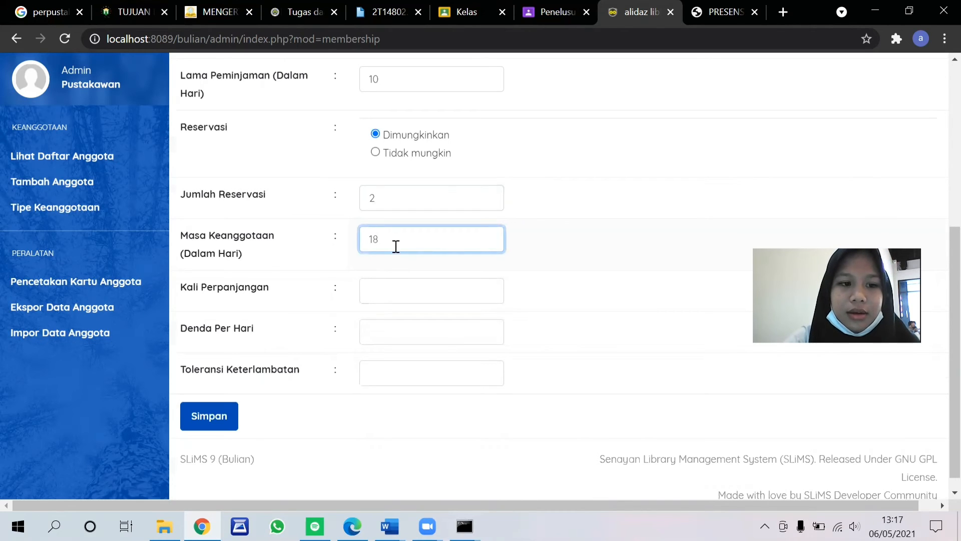
type("00")
left_click(552, 252)
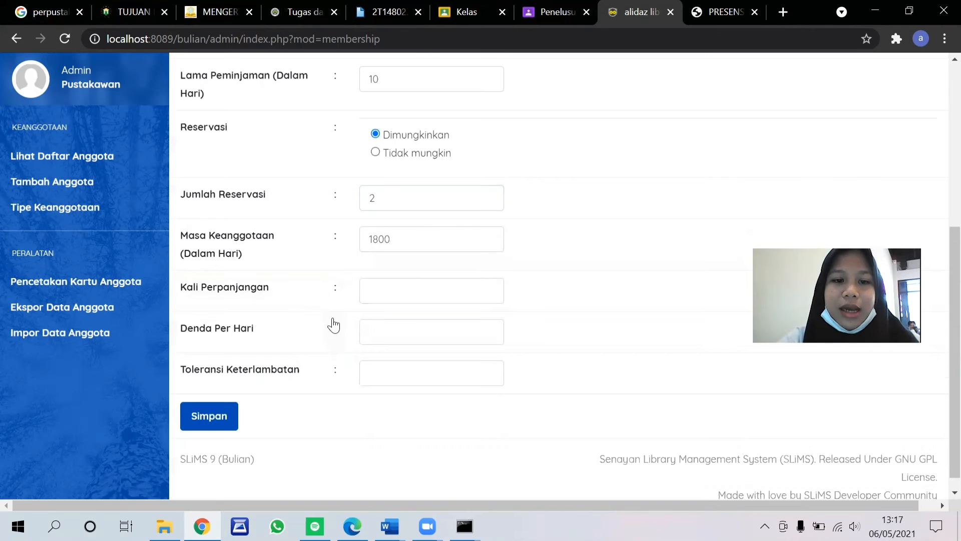
Step: Set the Dosen type's Kali Perpanjangan to 2 and its Denda Per Hari to 10.000
scroll(401, 280, "down", 1)
left_click(384, 278)
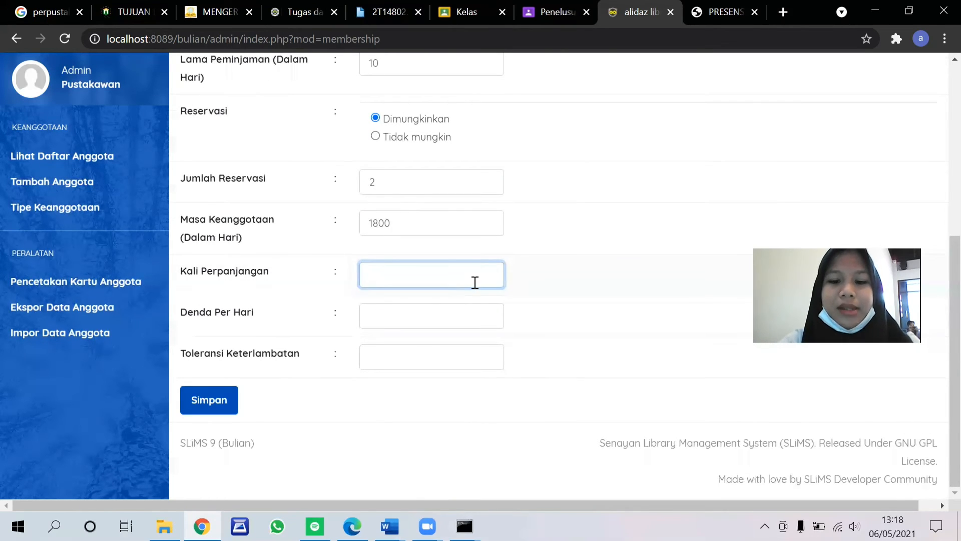
type("2")
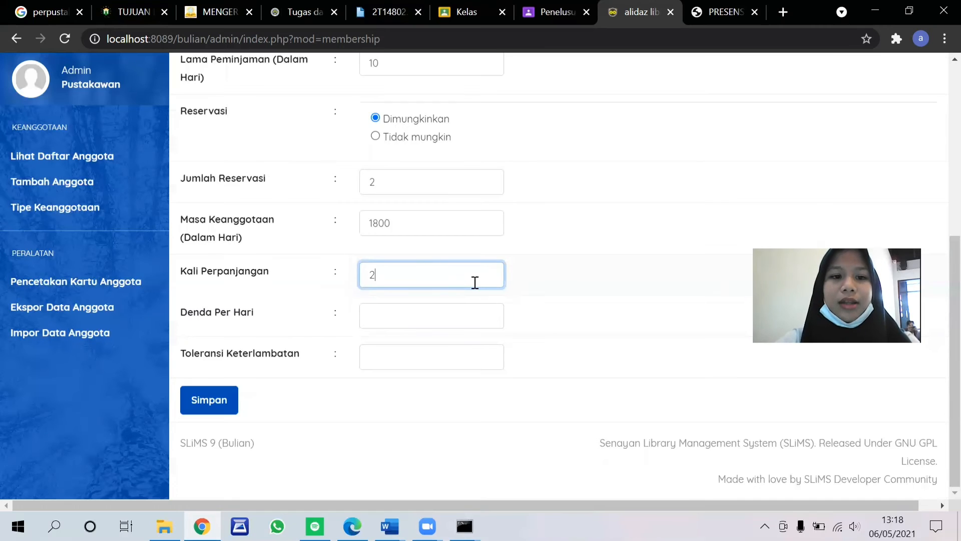
left_click(466, 315)
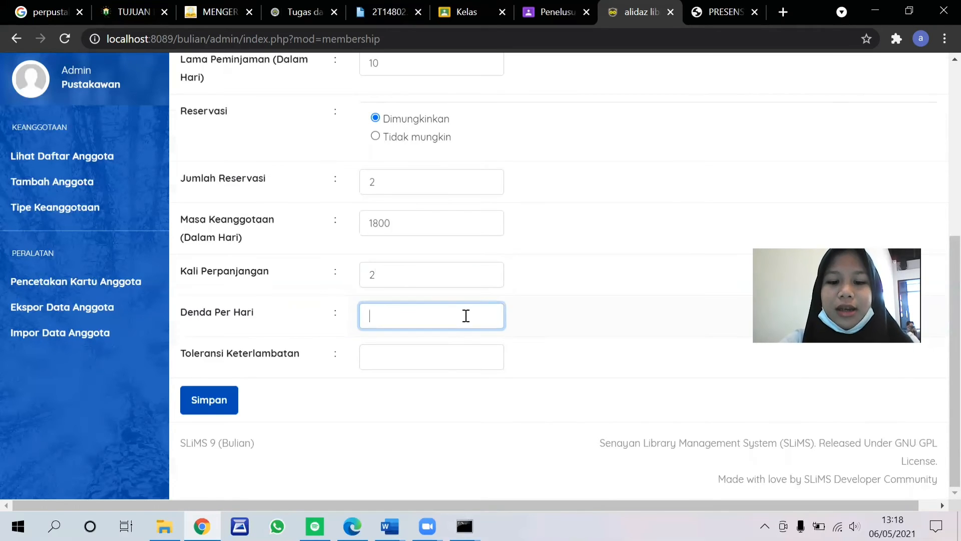
type("10.000")
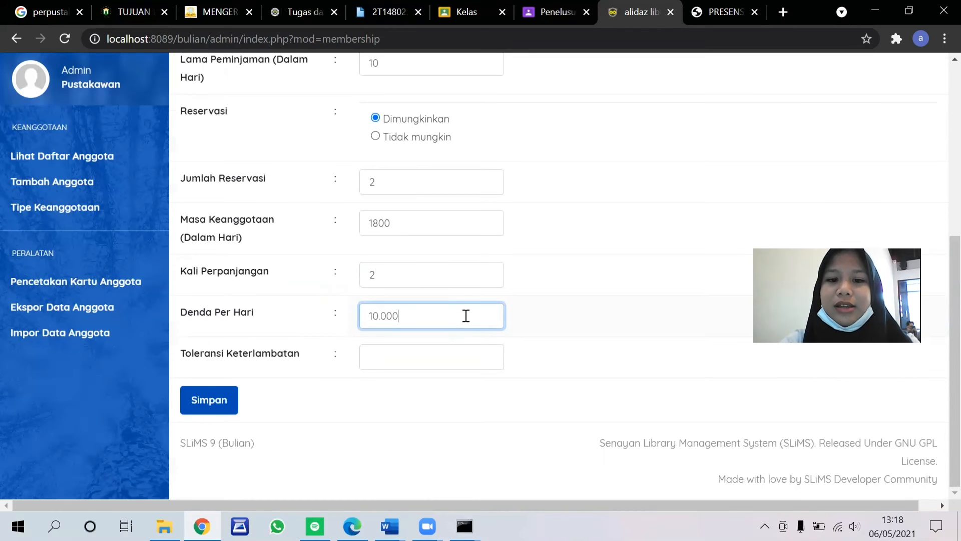
Step: Set Toleransi Keterlambatan to 1 and save the Dosen membership type
left_click(429, 352)
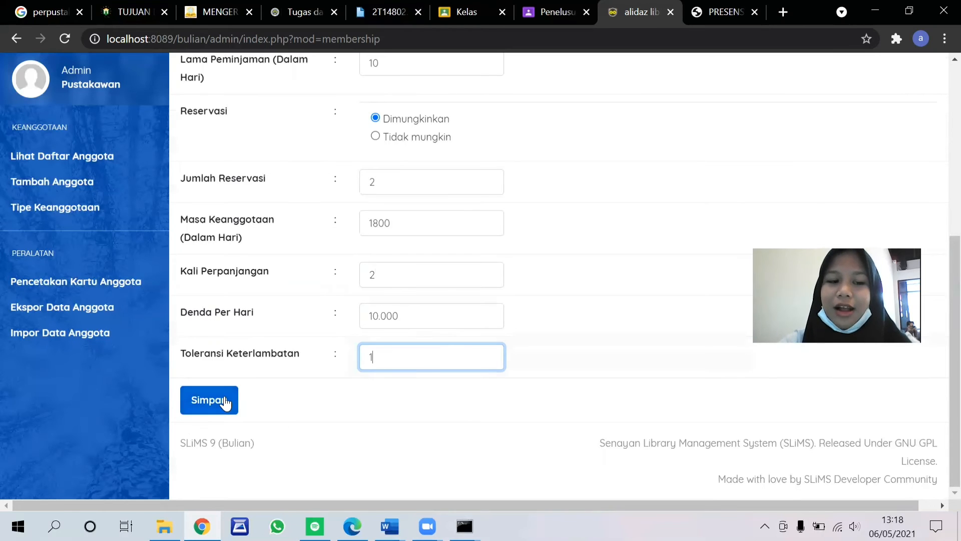
left_click(224, 402)
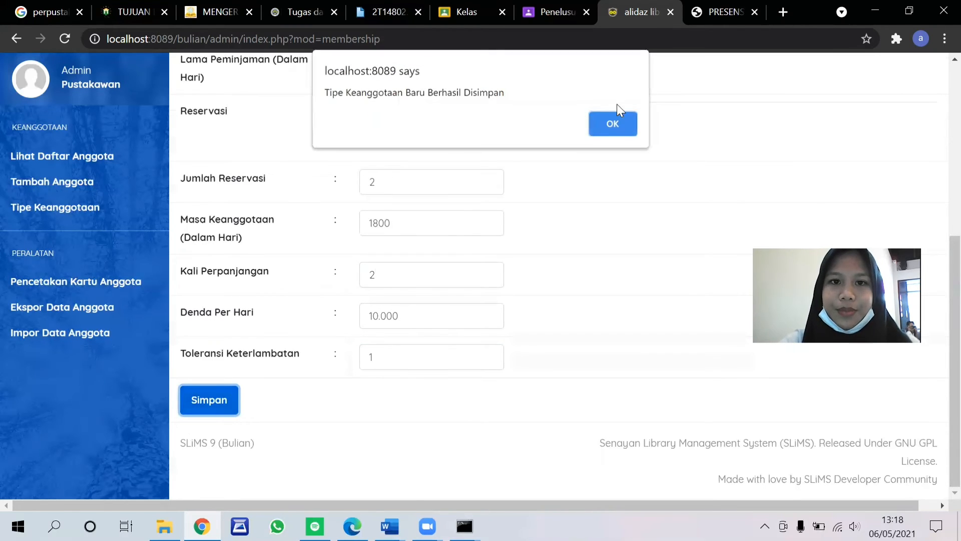
left_click(613, 125)
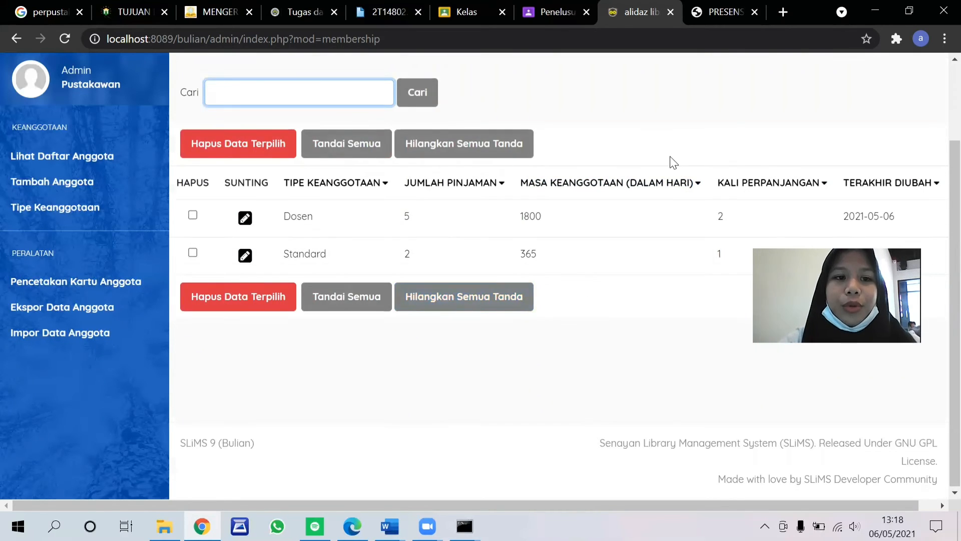
Step: Start a new member record in Tambah Anggota and fill in the member's ID and full name from the saved suggestions
left_click(73, 183)
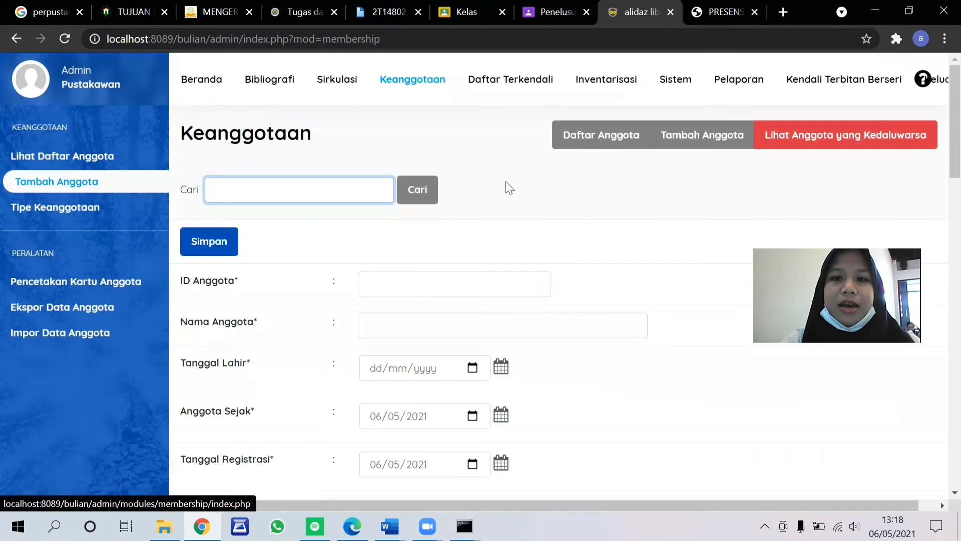
left_click(490, 289)
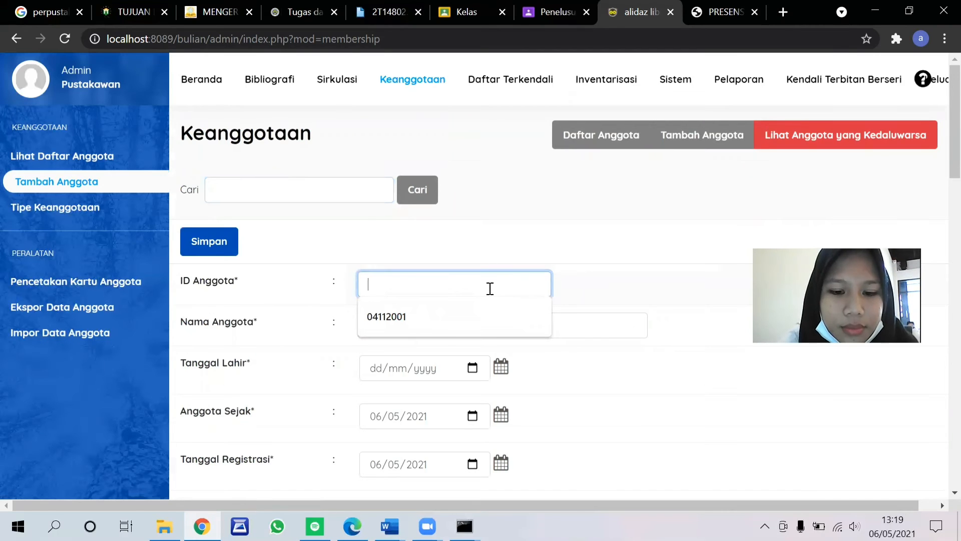
left_click(465, 319)
left_click(465, 320)
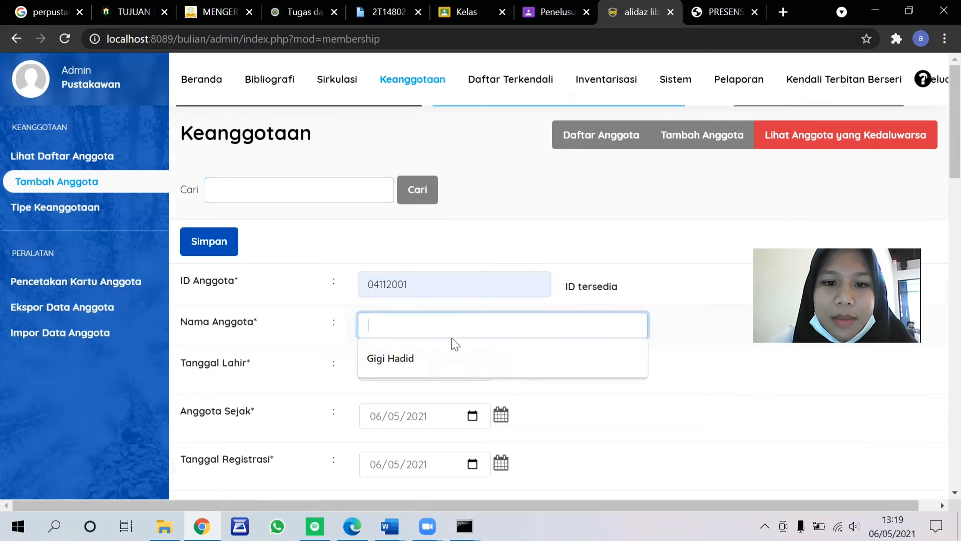
left_click(438, 355)
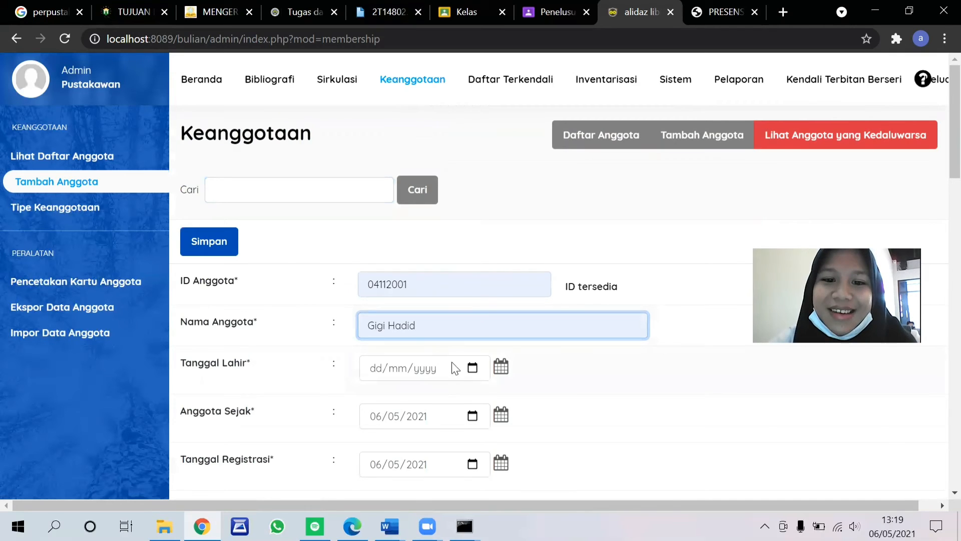
Step: Pick the member's date of birth for Tanggal Lahir using the form's calendar
left_click(478, 368)
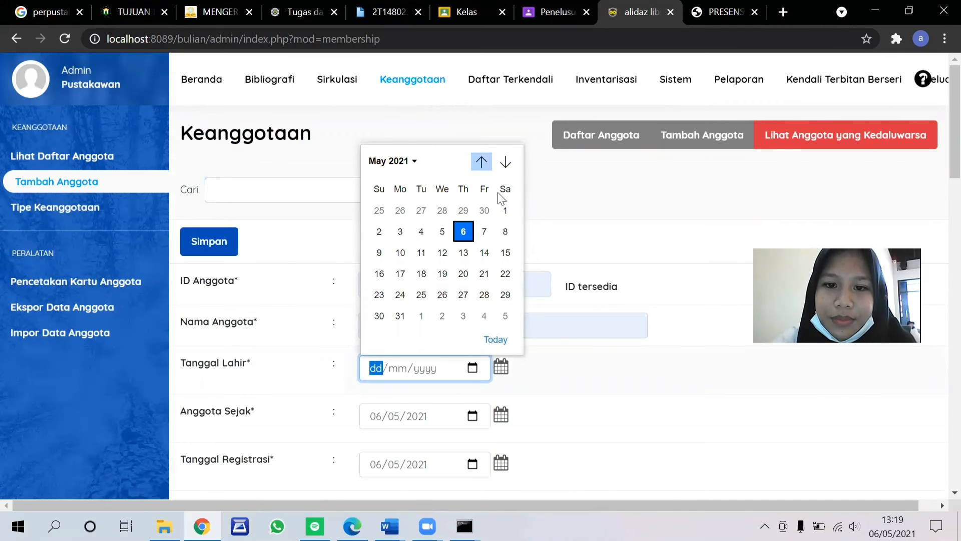
left_click(499, 365)
left_click(501, 367)
scroll(552, 245, "down", 3)
left_click(552, 245)
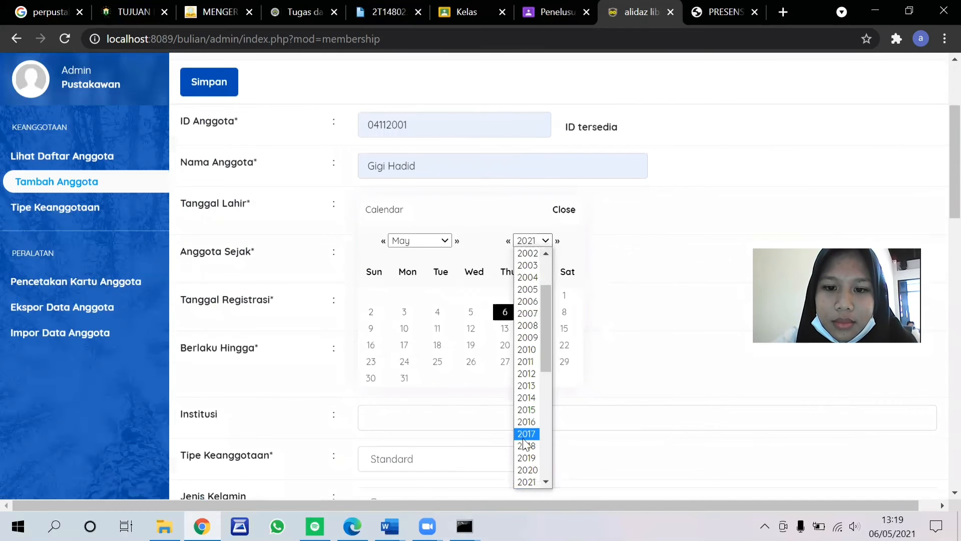
scroll(532, 300, "up", 4)
left_click(532, 296)
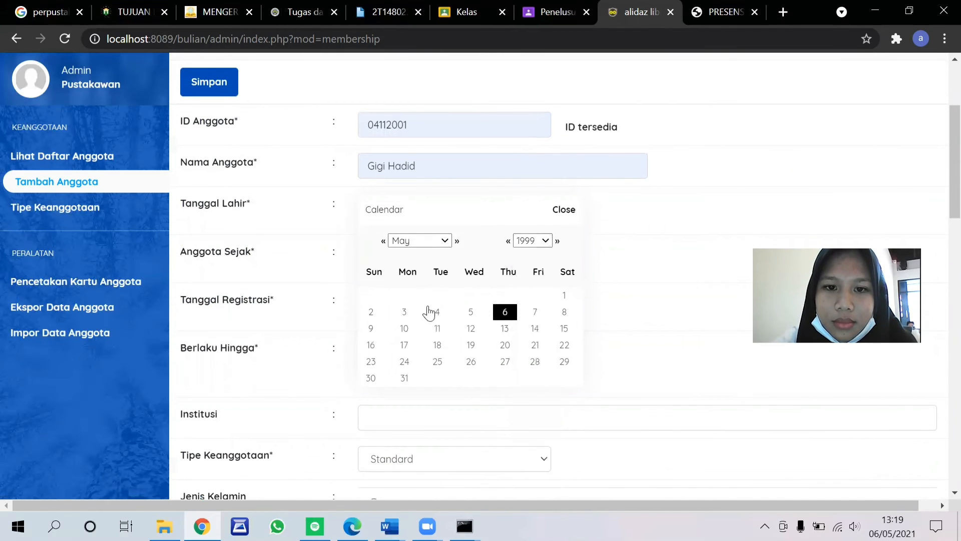
left_click(505, 344)
Step: Set Institusi to Universitas Tanjungpura from the saved suggestion and choose Standard as the member's Tipe Keanggotaan
scroll(303, 234, "down", 1)
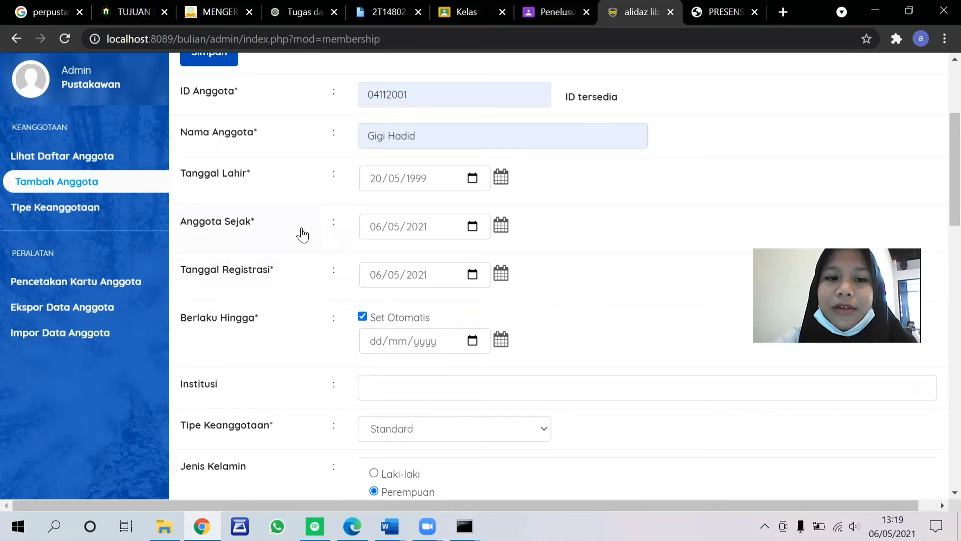
scroll(470, 307, "down", 2)
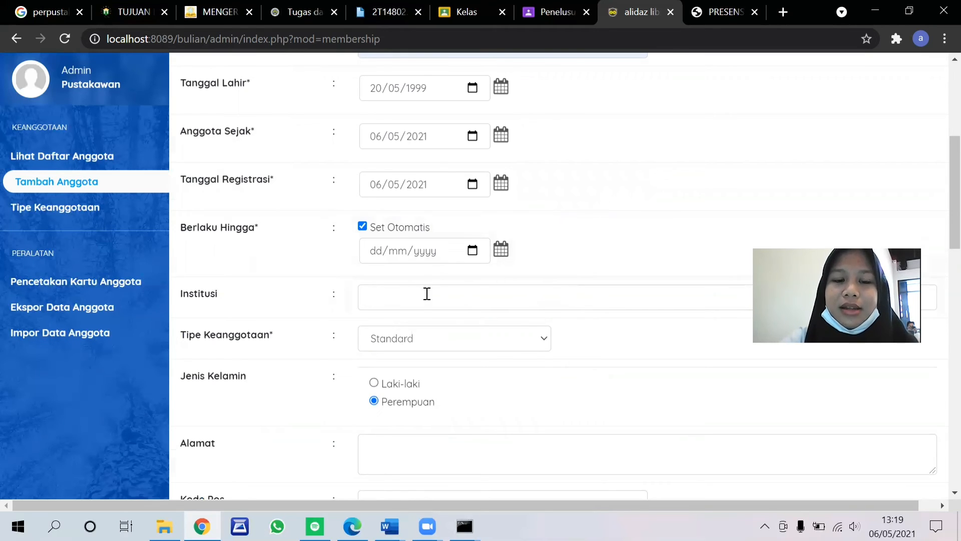
left_click(427, 295)
left_click(423, 320)
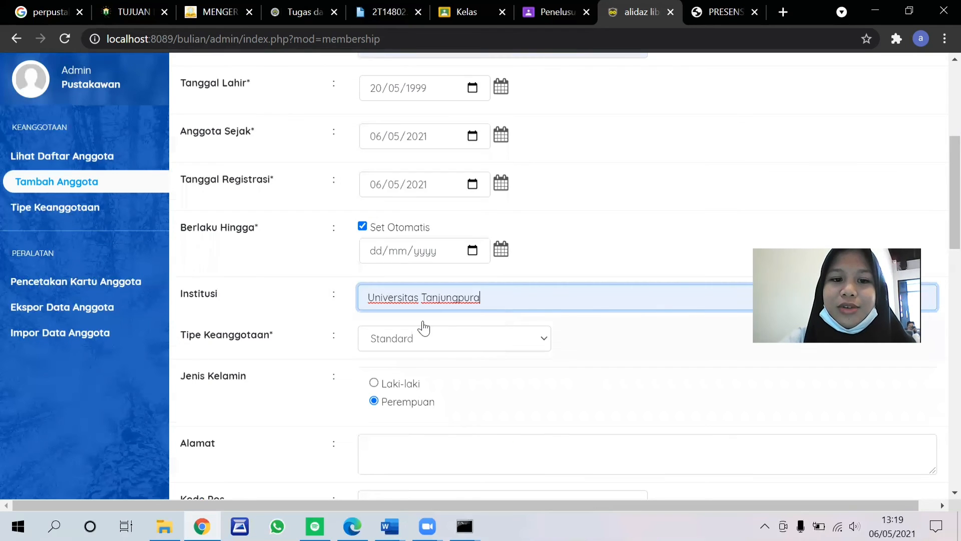
left_click(486, 344)
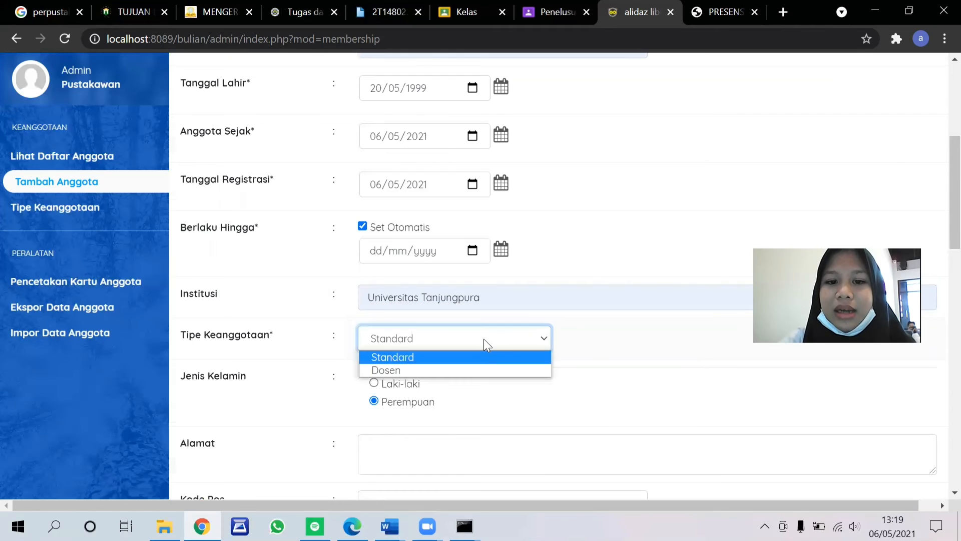
left_click(483, 356)
Step: Enter the member's street address in Alamat
scroll(483, 362, "down", 3)
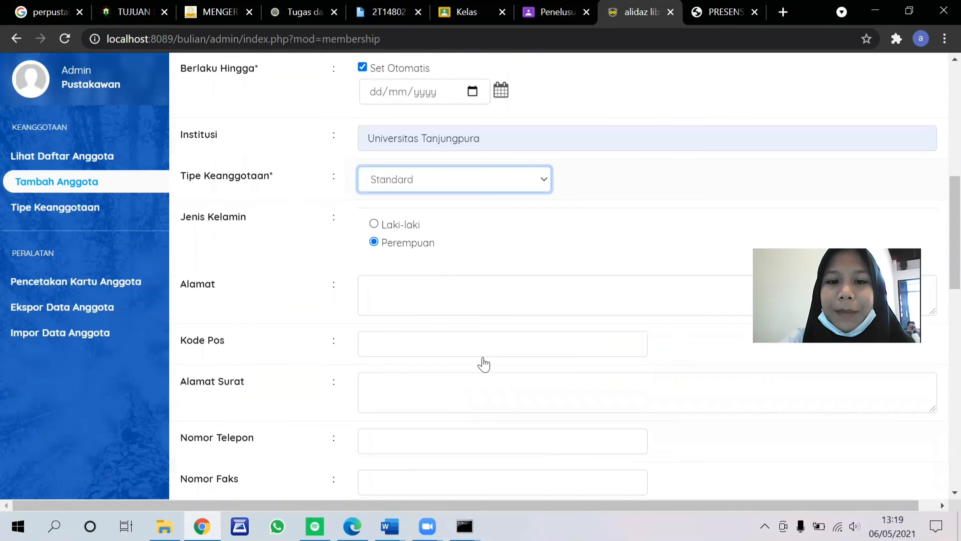
left_click(415, 278)
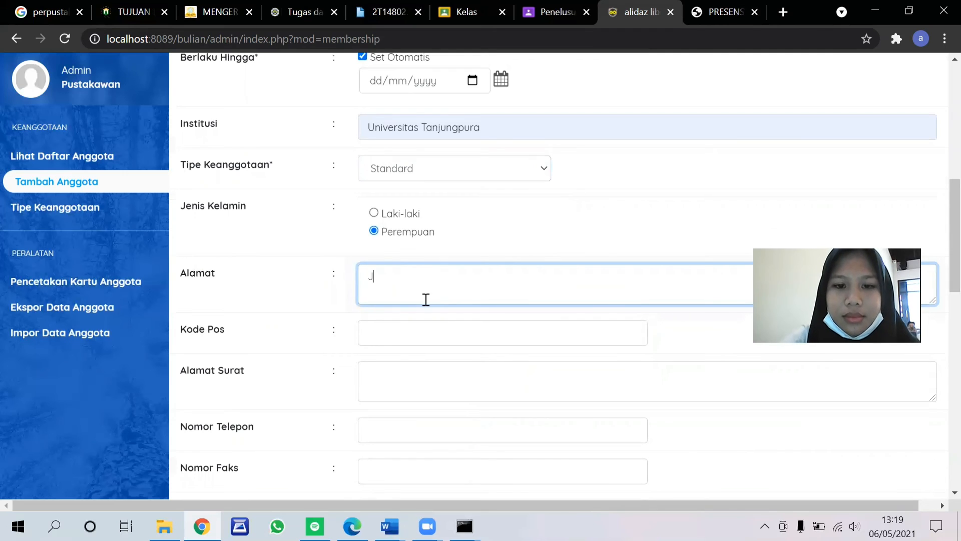
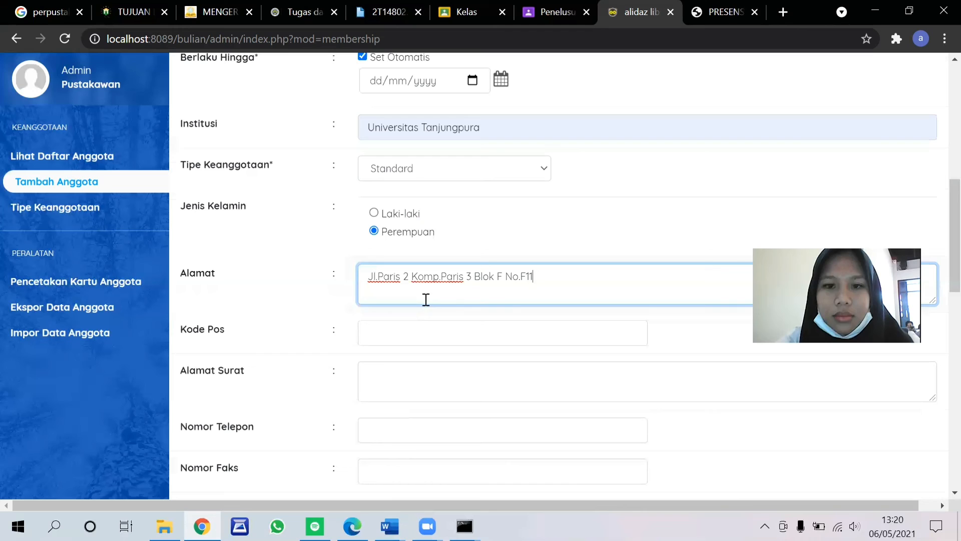
Step: Fill in the member's postal code in Kode Pos and phone number in Nomor Telepon from the saved suggestions
left_click(467, 327)
left_click(410, 369)
scroll(337, 219, "down", 4)
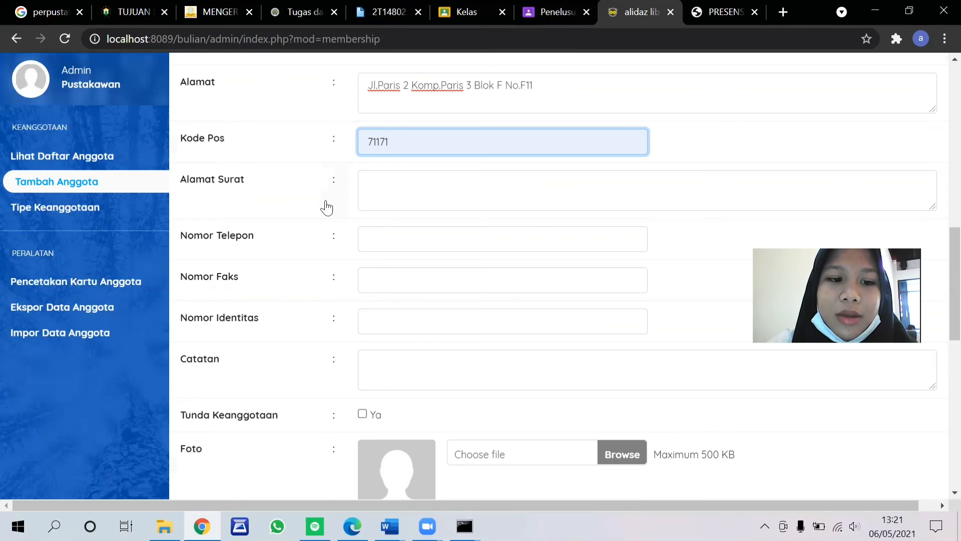
left_click(399, 235)
left_click(395, 271)
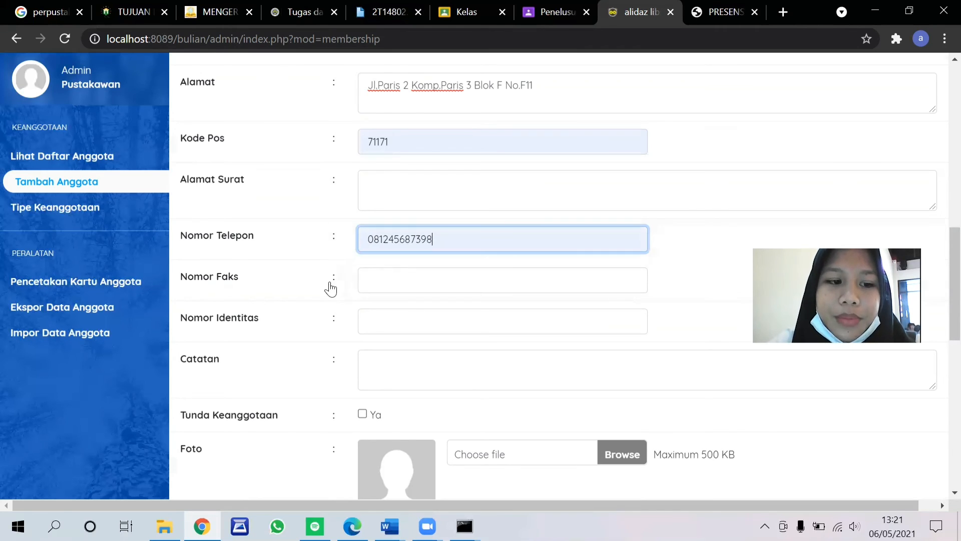
Step: Fill in the member's e-mail in Surel from the saved suggestion
scroll(329, 286, "down", 2)
scroll(330, 289, "down", 3)
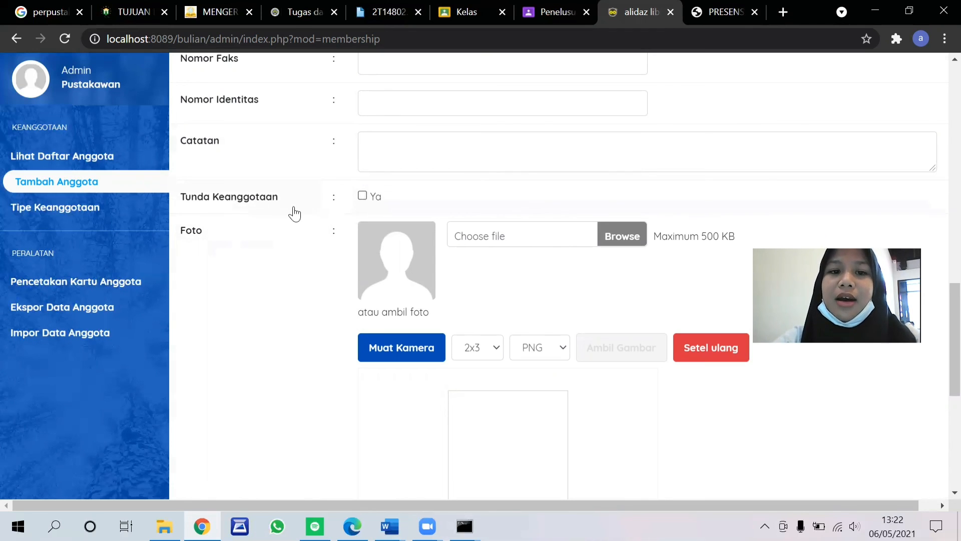
scroll(308, 216, "up", 1)
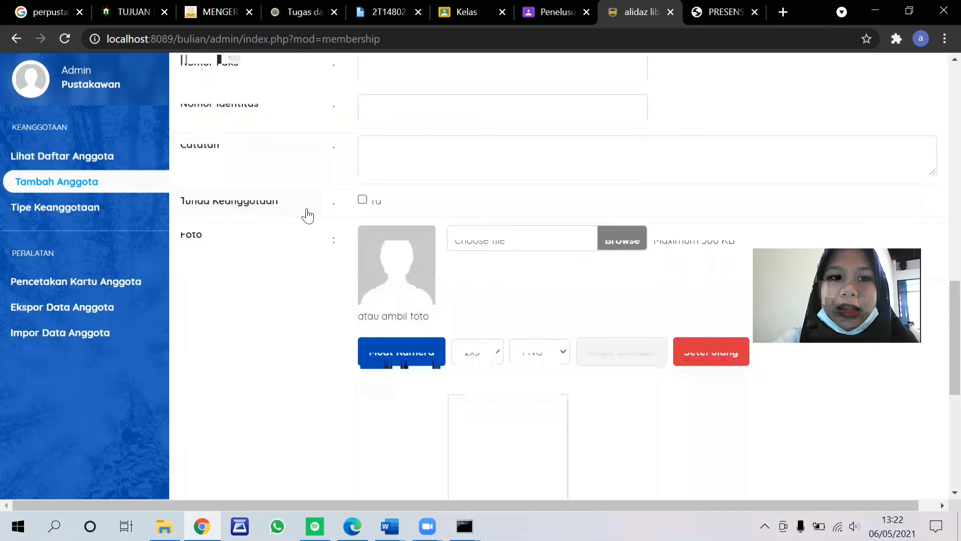
scroll(307, 216, "down", 4)
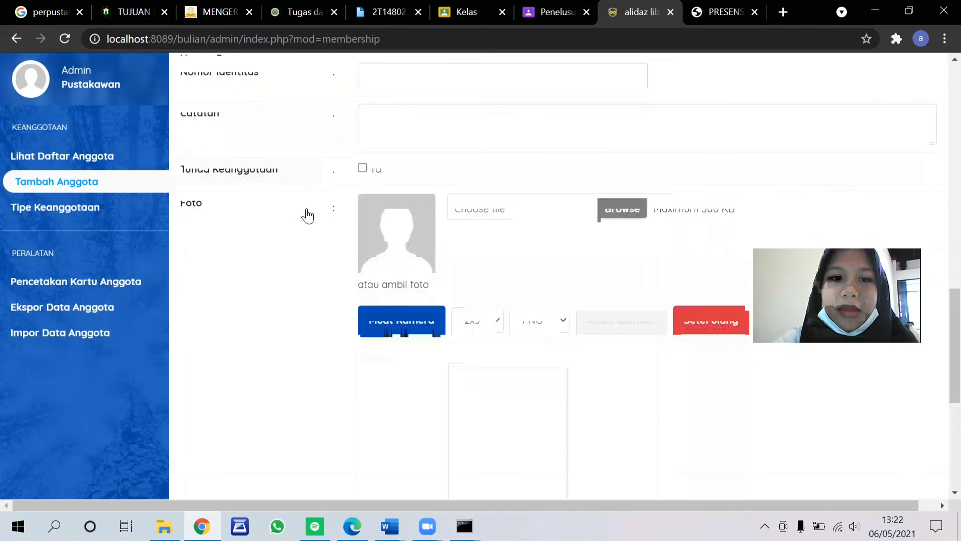
scroll(412, 259, "down", 3)
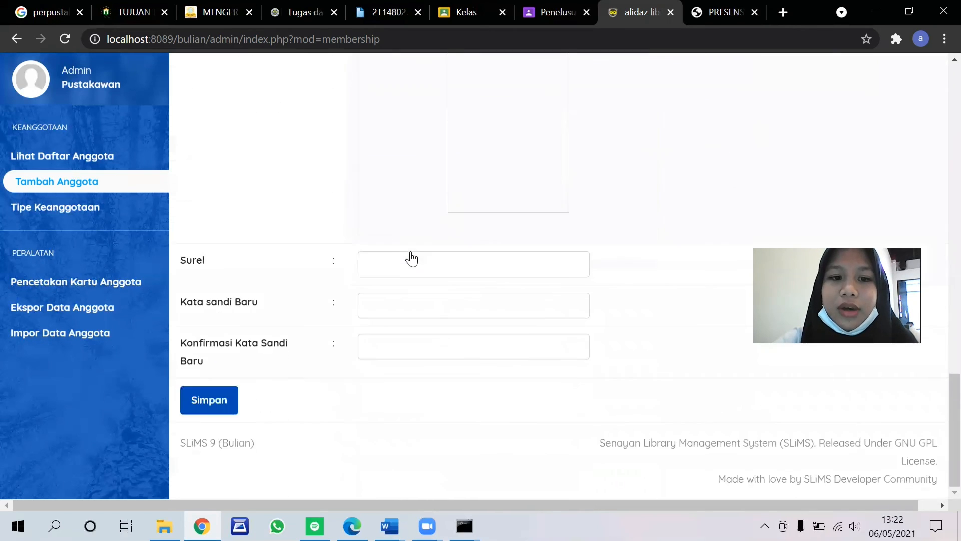
left_click(373, 266)
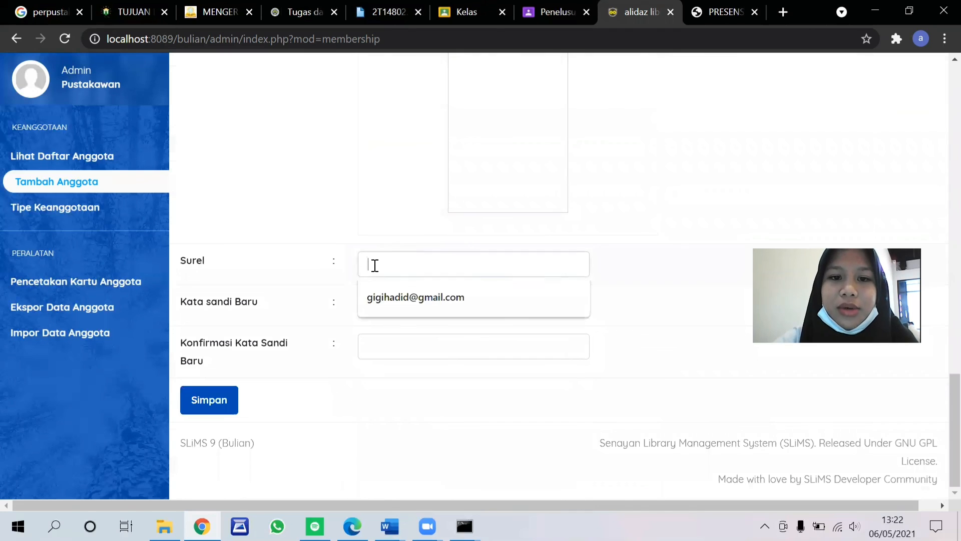
left_click(386, 295)
Step: Enter the member's account password in Kata sandi Baru, repeat it in Konfirmasi Kata Sandi Baru, and save the new member record
left_click(390, 307)
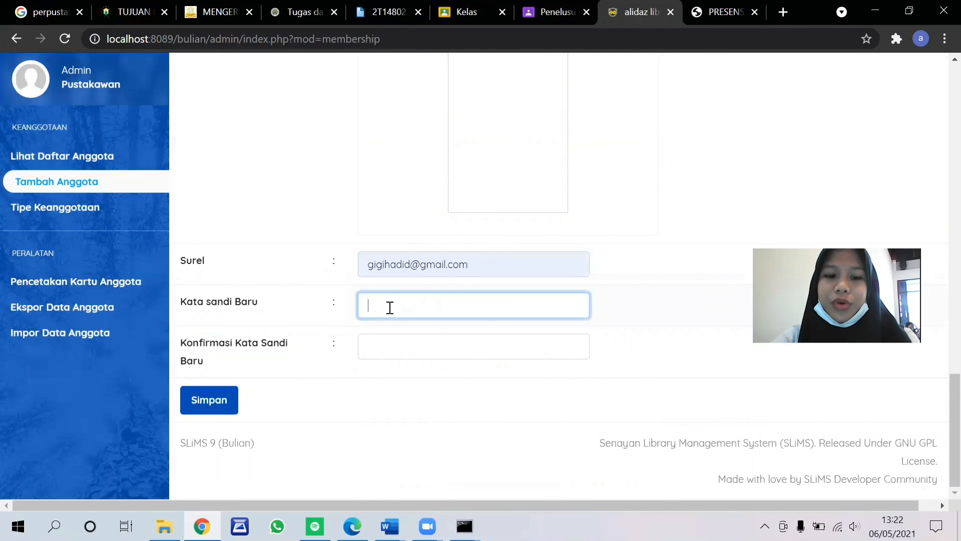
type("1234")
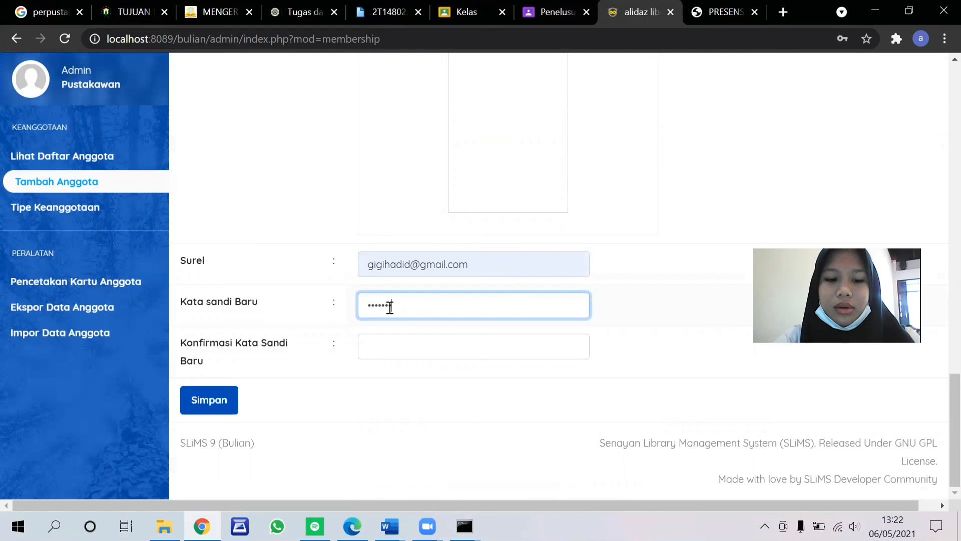
left_click(395, 344)
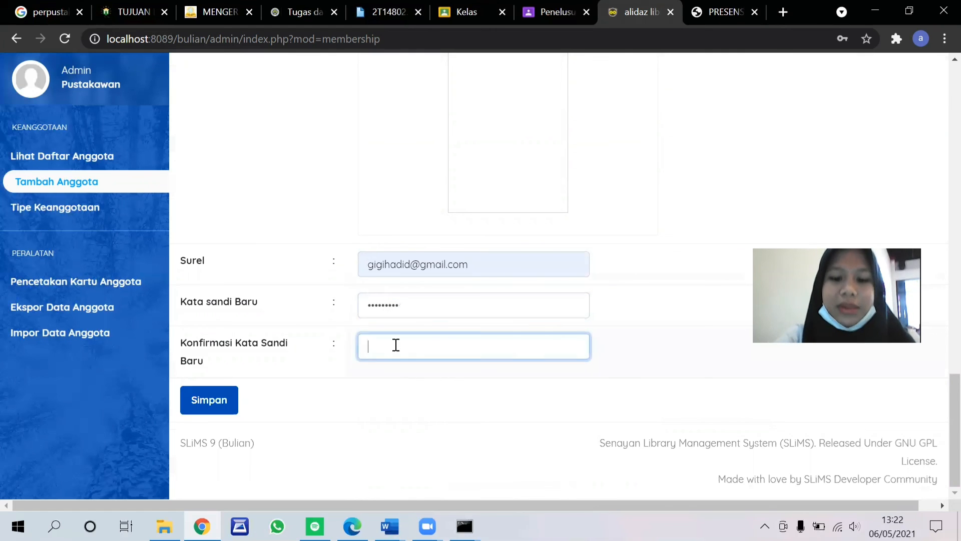
type("123456789")
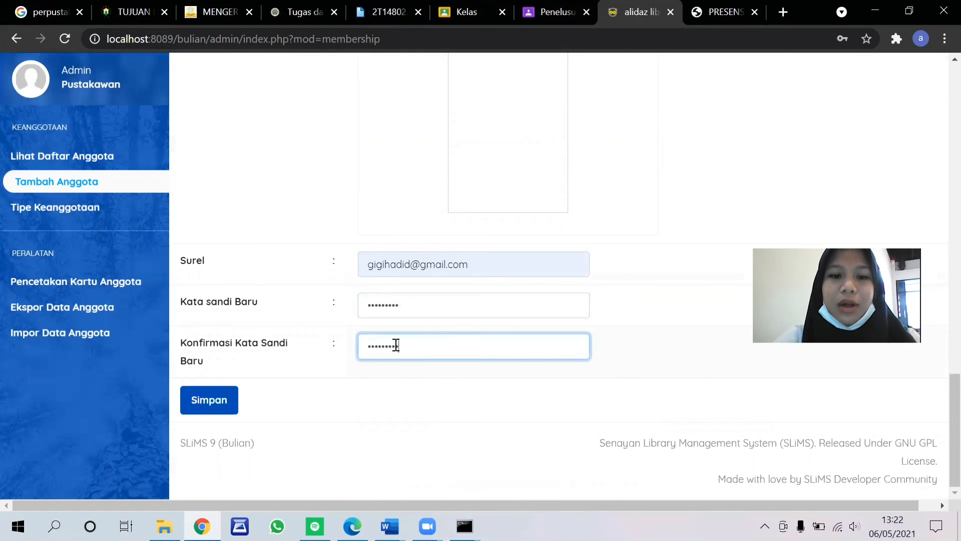
left_click(220, 401)
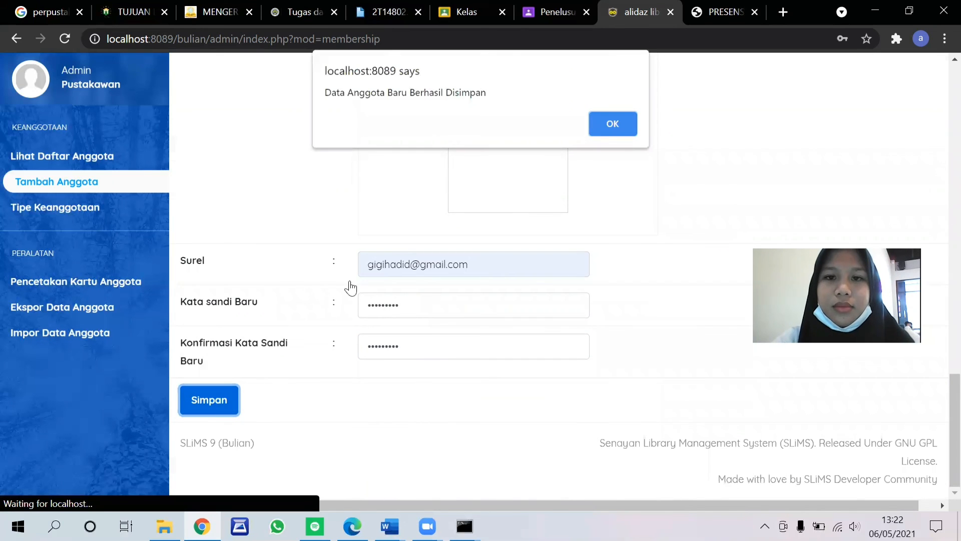
left_click(613, 131)
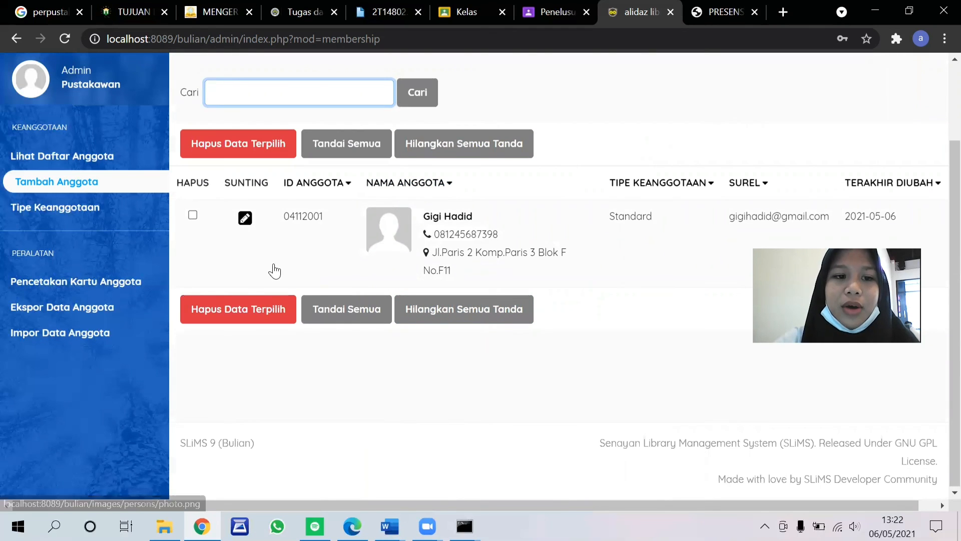
Step: Select the new member in Pencetakan Kartu Anggota and add the record to the card print queue
left_click(128, 287)
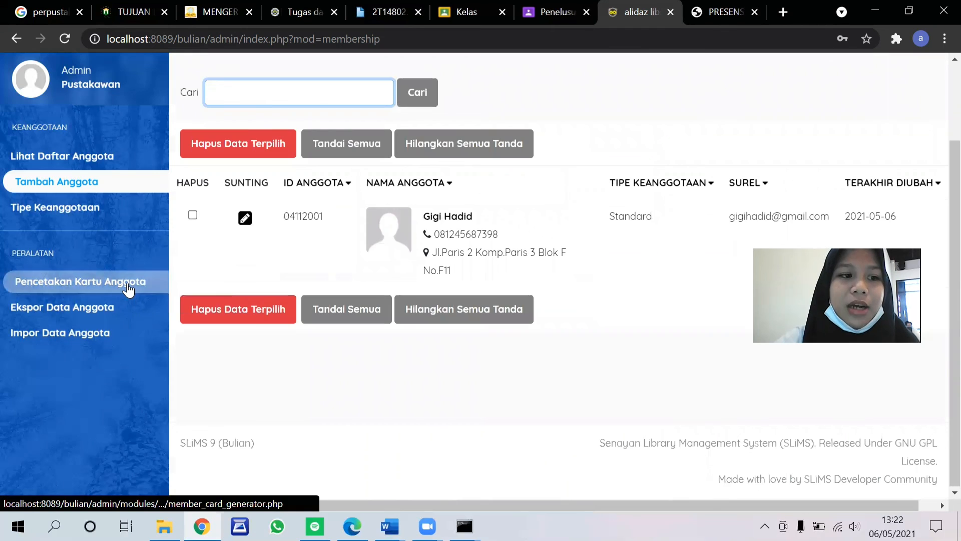
left_click(181, 345)
left_click(181, 346)
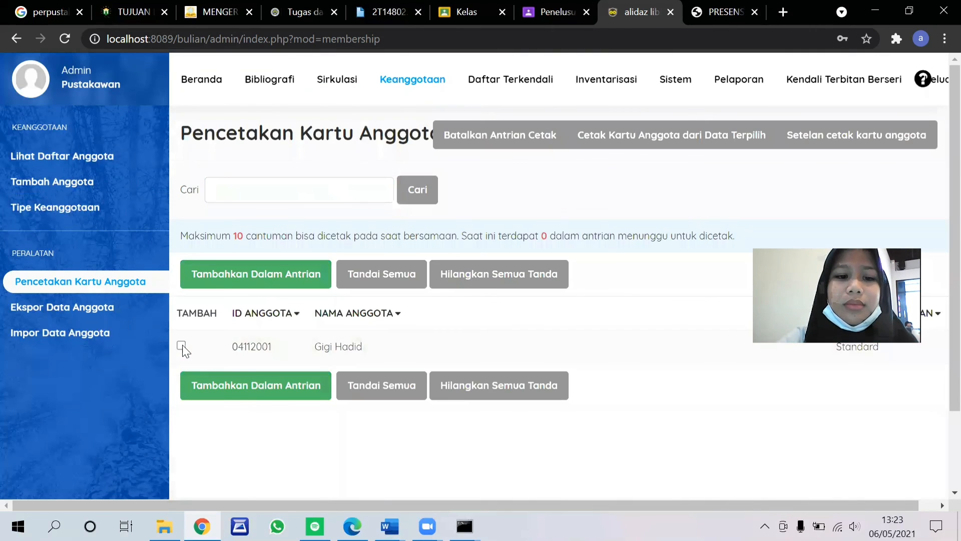
left_click(181, 345)
left_click(181, 346)
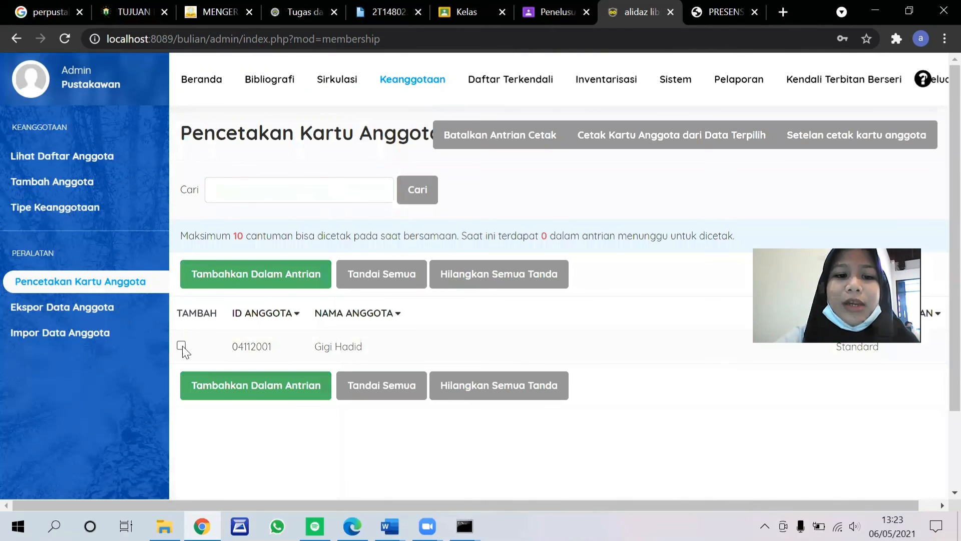
left_click(181, 345)
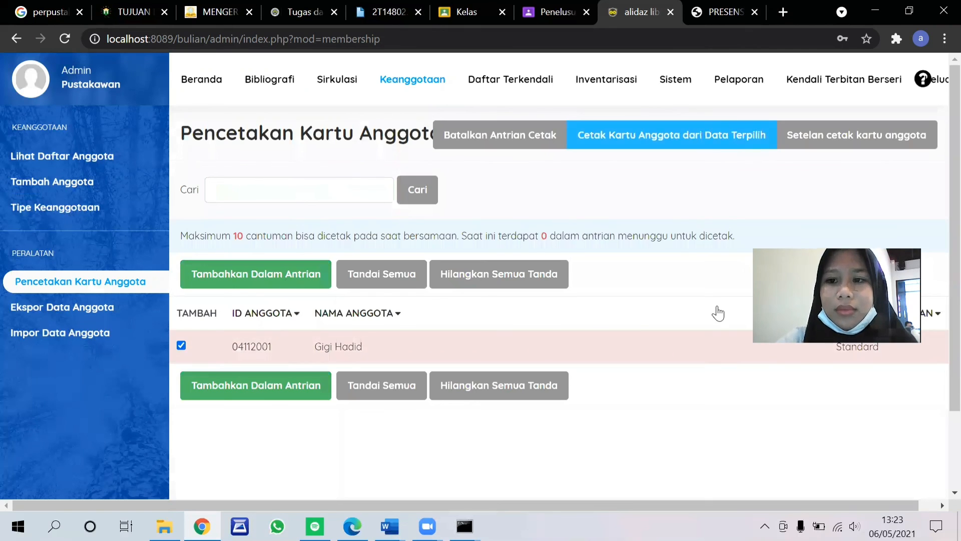
left_click(283, 387)
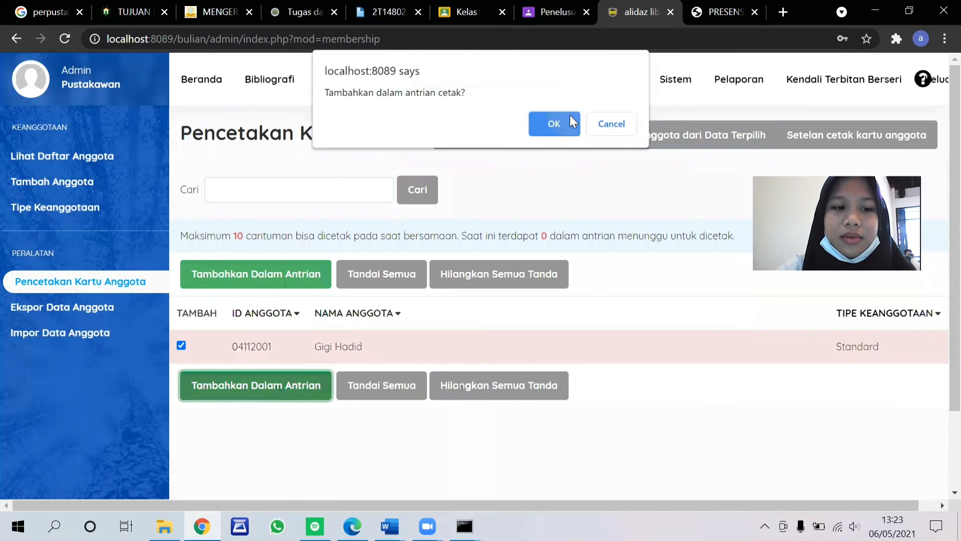
left_click(570, 115)
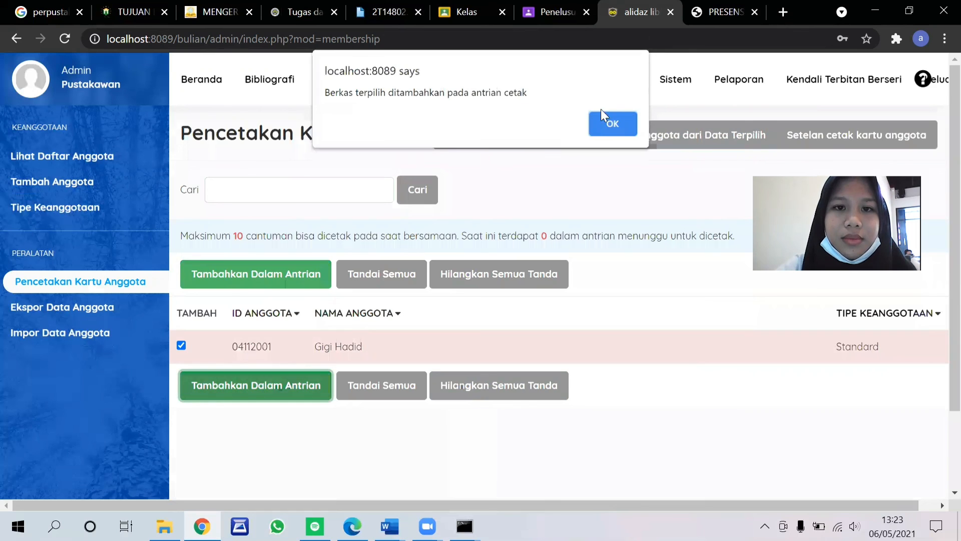
left_click(617, 123)
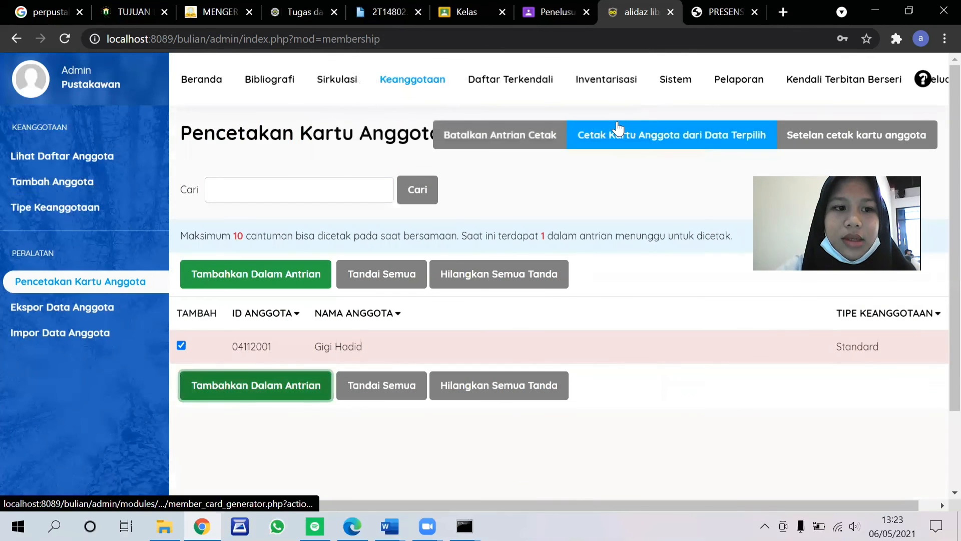
Step: Generate the member card for the queued record and cancel the browser's print dialog to view the card
left_click(681, 135)
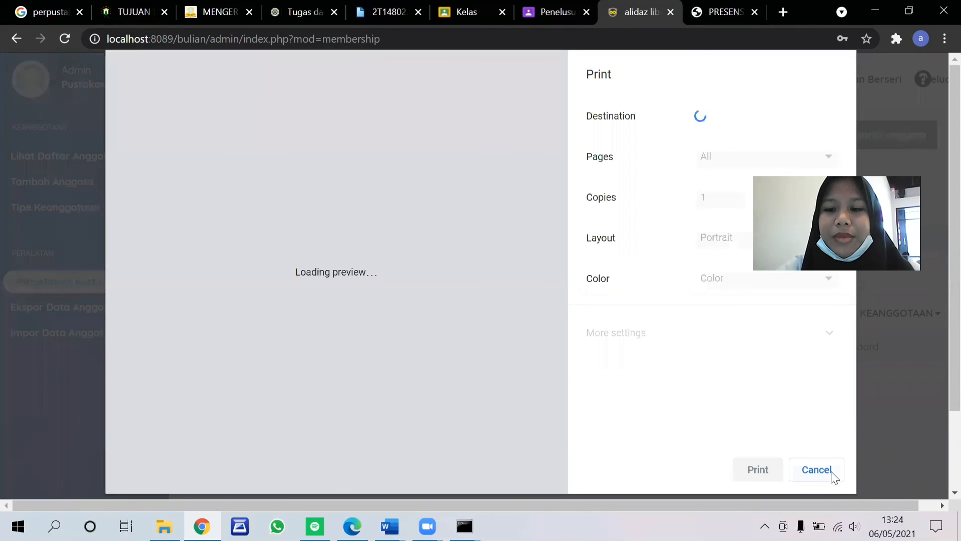
left_click(818, 475)
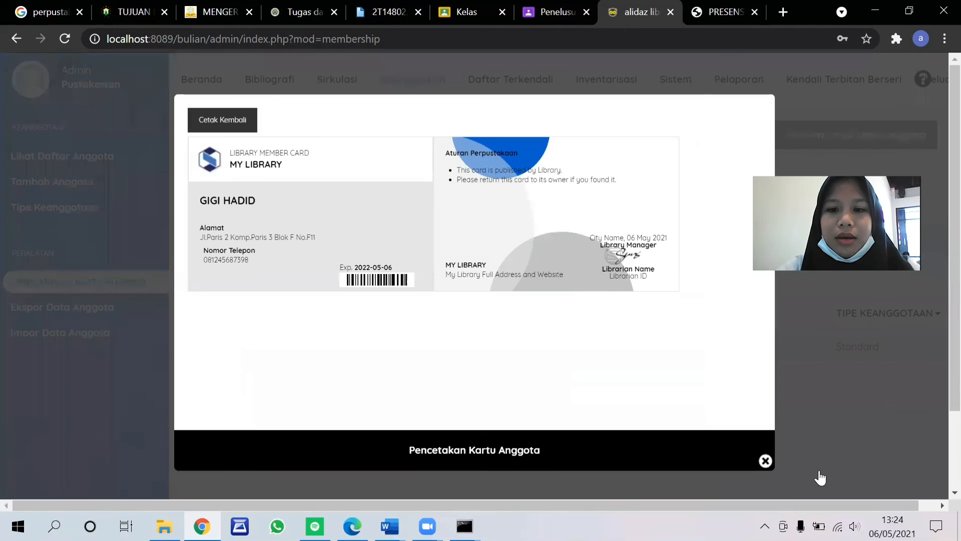